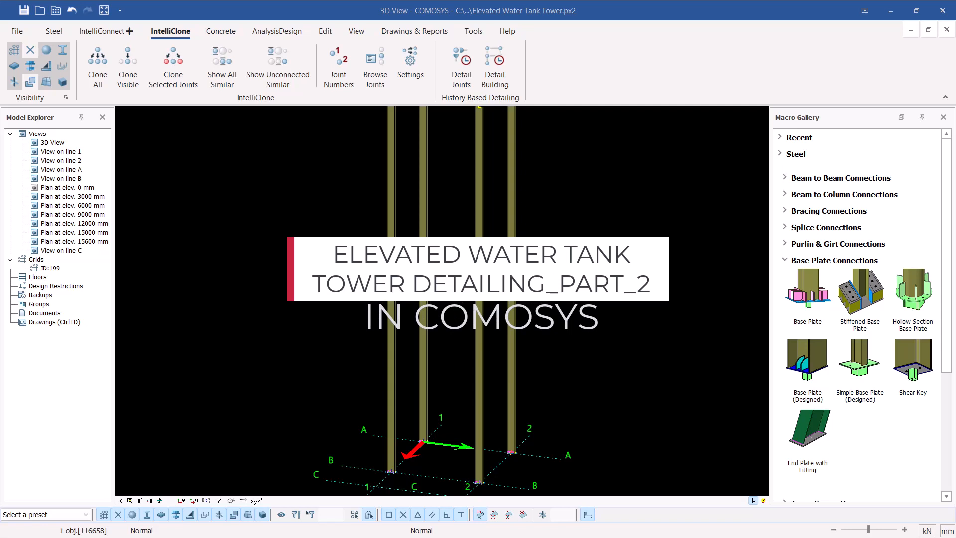
# - Review the profile properties of the lower and upper column segments that meet at the column joint
pyautogui.scroll(5, 482, 312)
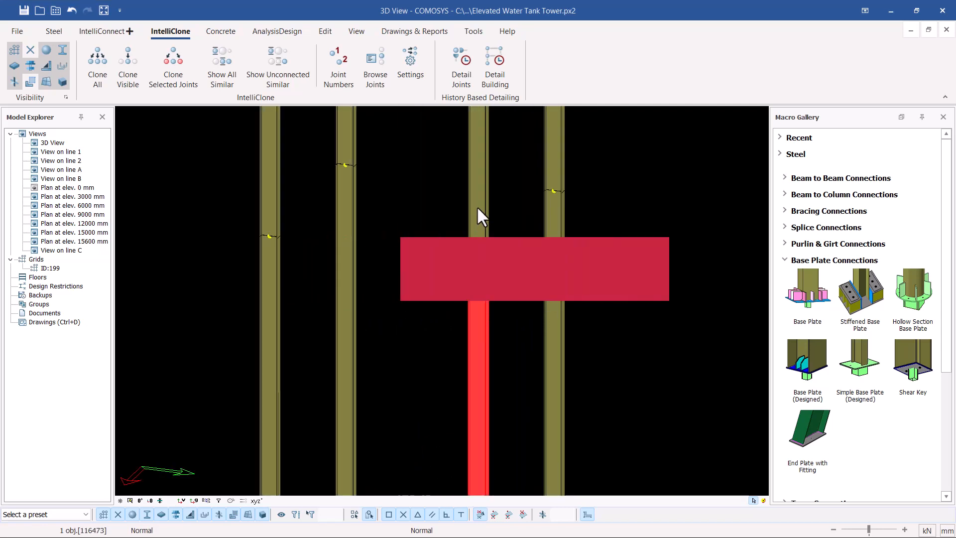
pyautogui.scroll(-3, 498, 359)
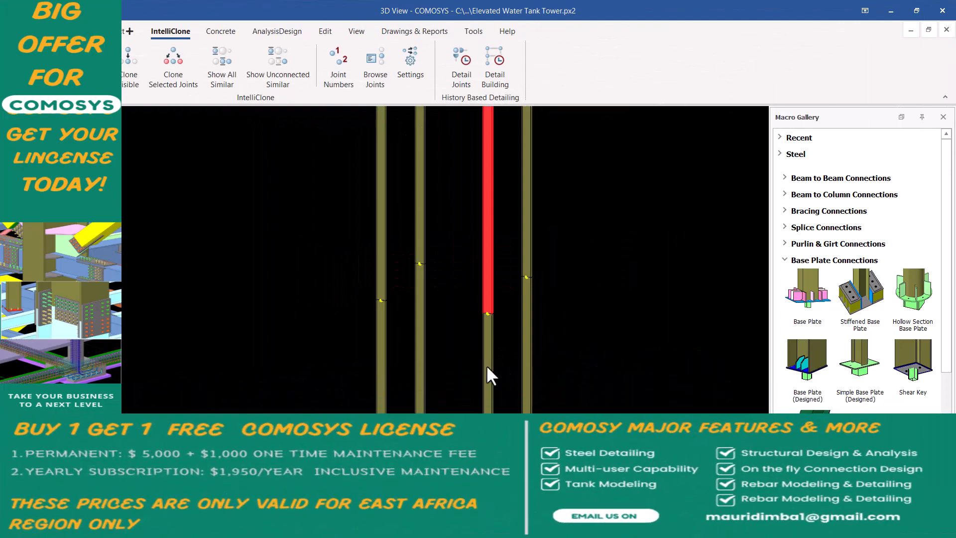
pyautogui.scroll(-2, 481, 361)
pyautogui.scroll(6, 478, 353)
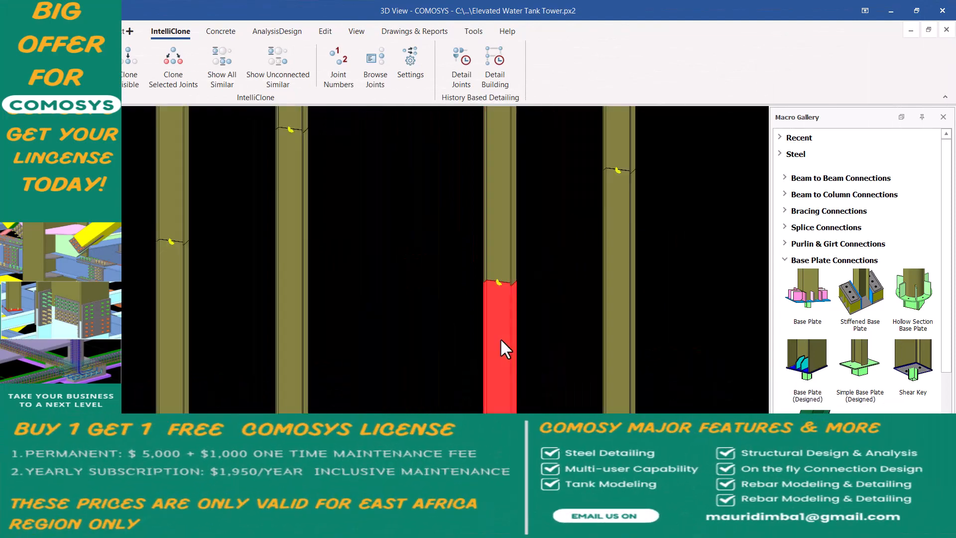
pyautogui.doubleClick(511, 294)
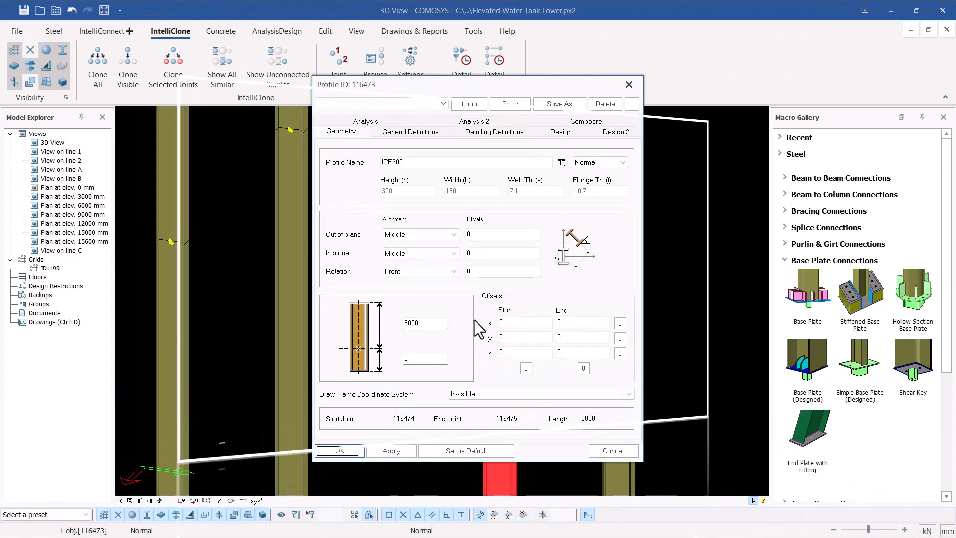
pyautogui.click(628, 85)
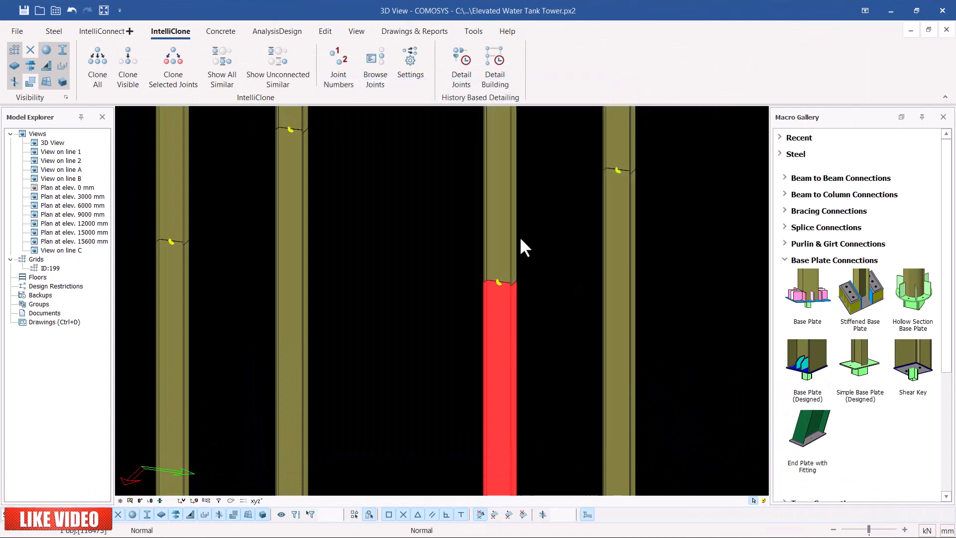
pyautogui.doubleClick(496, 207)
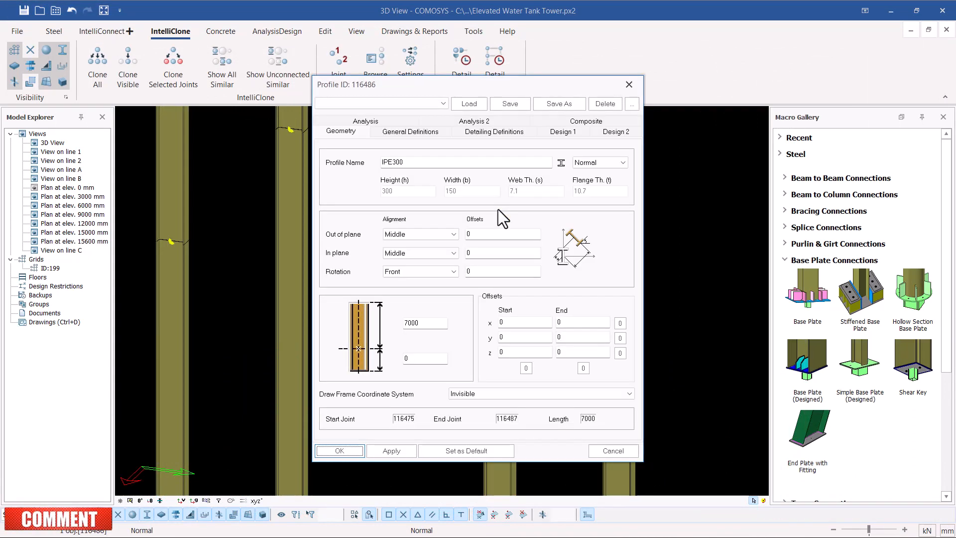
pyautogui.click(628, 85)
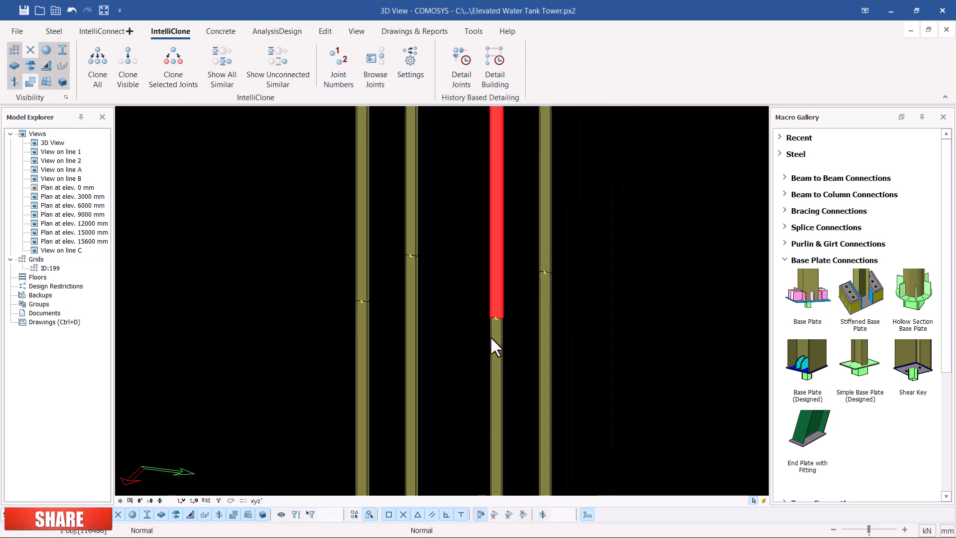
pyautogui.scroll(3, 493, 321)
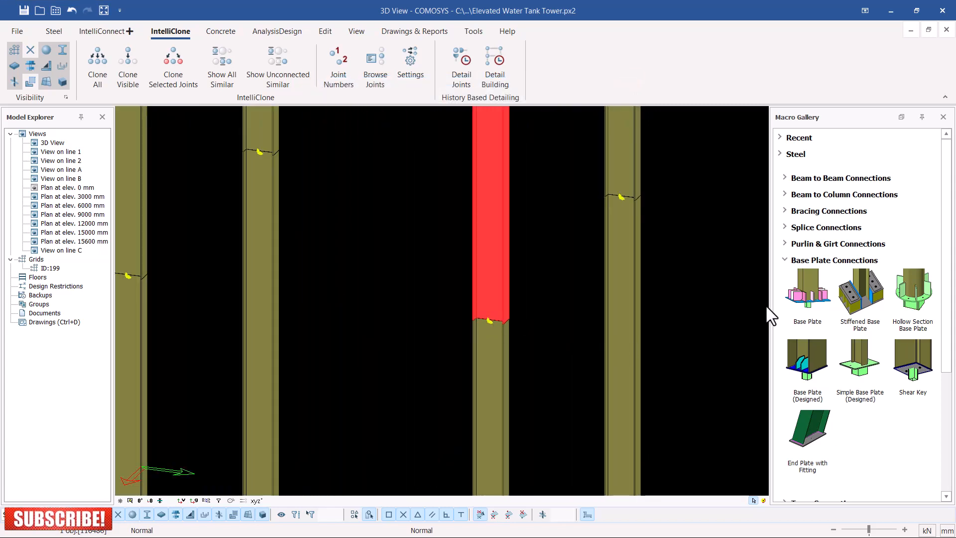
# - Apply the Splice connection macro between the lower and upper segments of the column
pyautogui.click(785, 259)
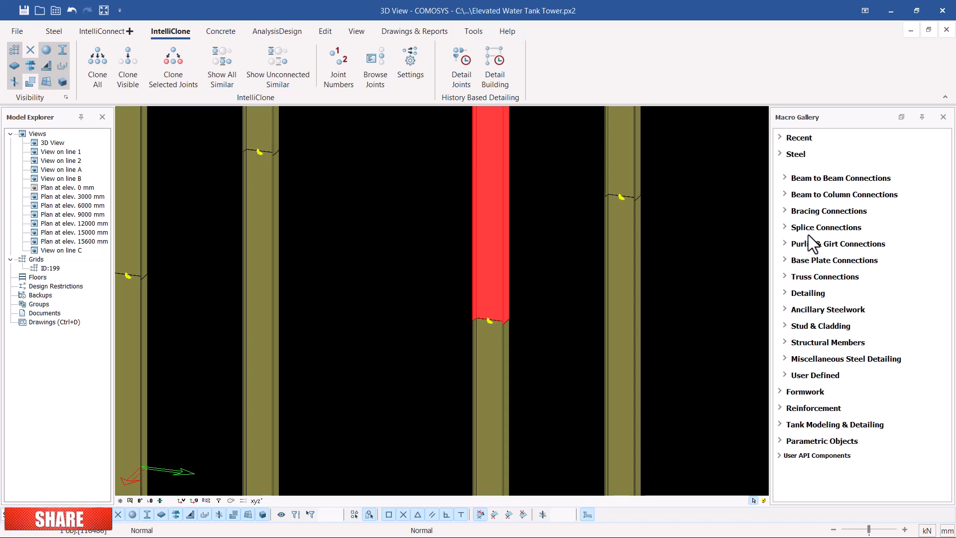
pyautogui.click(785, 227)
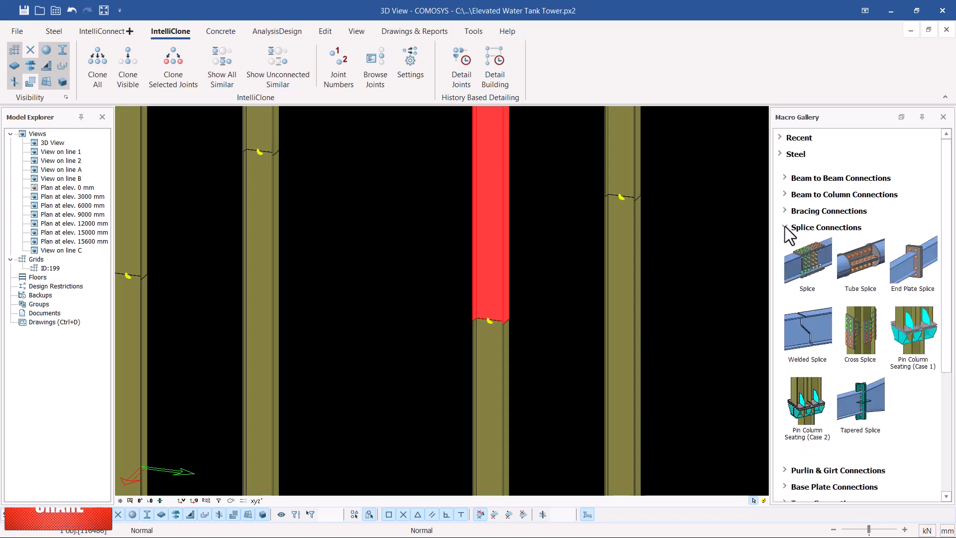
pyautogui.click(826, 276)
pyautogui.scroll(3, 451, 330)
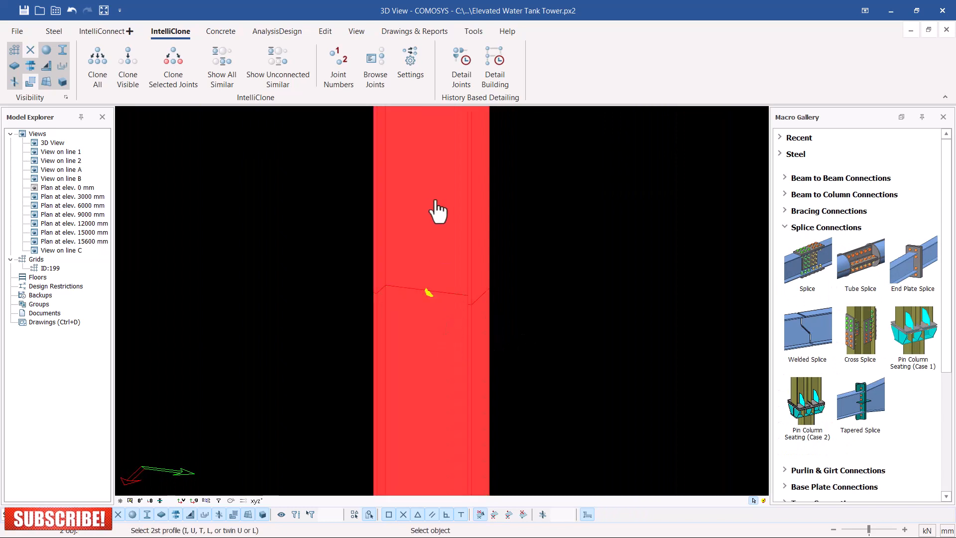
pyautogui.click(436, 207)
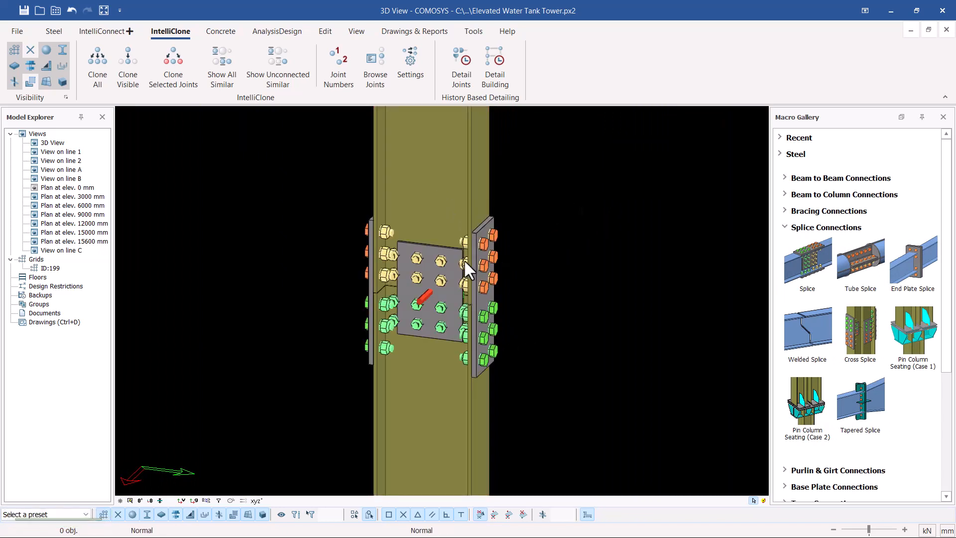
pyautogui.scroll(3, 459, 262)
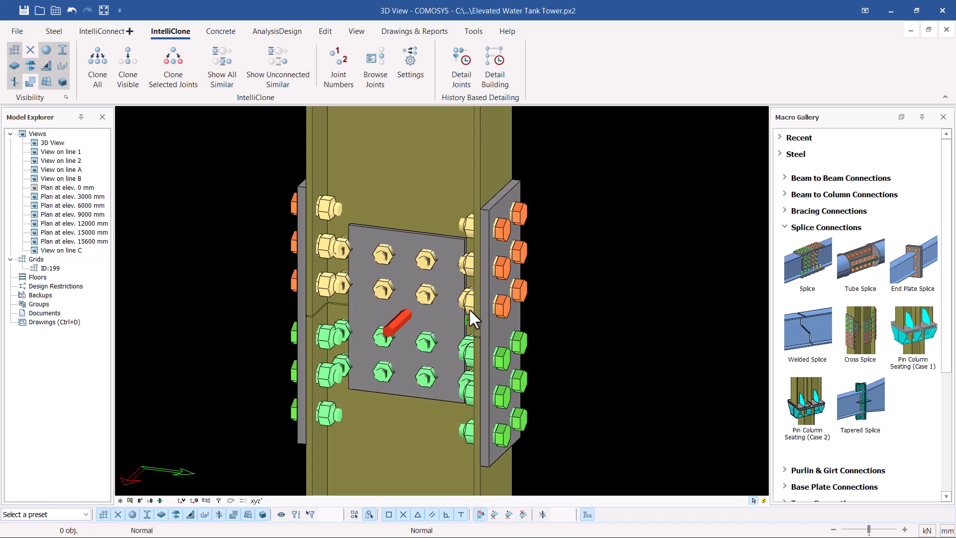
# - Inspect the web and flange bolts of the column splice, and undo the splice connection
pyautogui.click(424, 337)
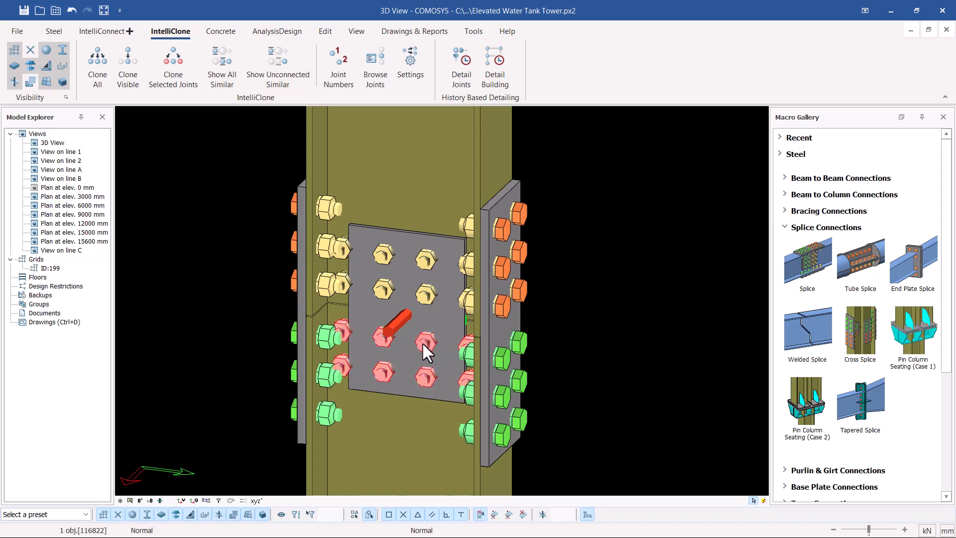
pyautogui.moveTo(422, 342); pyautogui.dragTo(572, 282, button='middle')
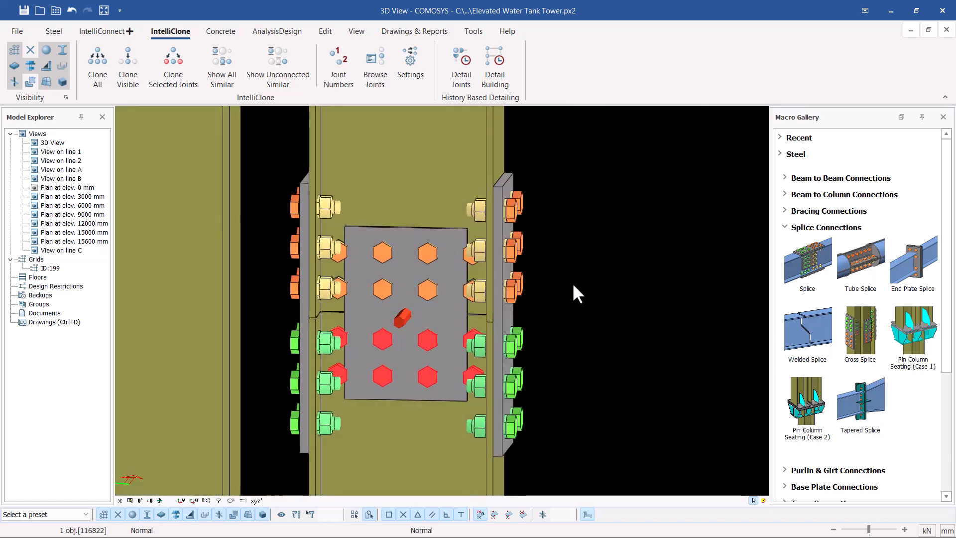
pyautogui.click(493, 161)
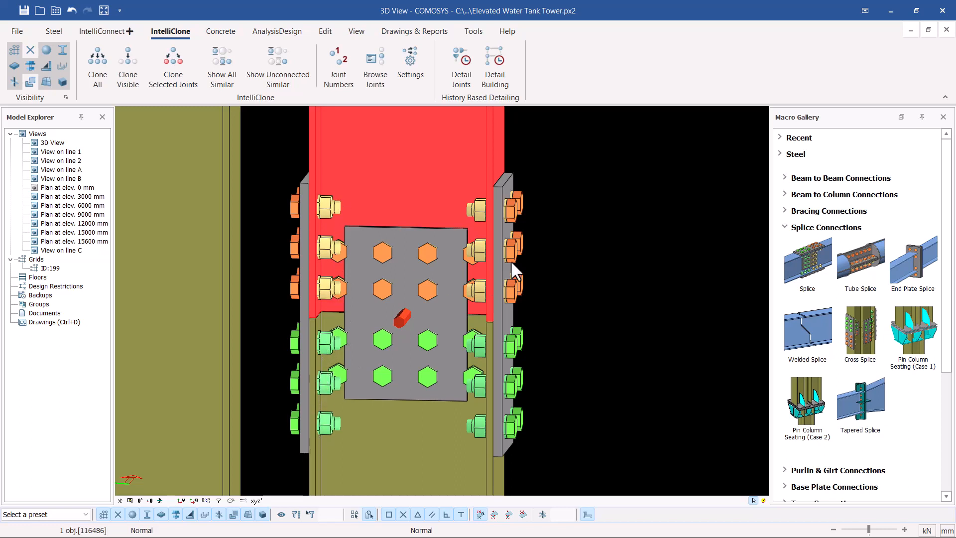
pyautogui.click(564, 231)
pyautogui.scroll(-2, 564, 231)
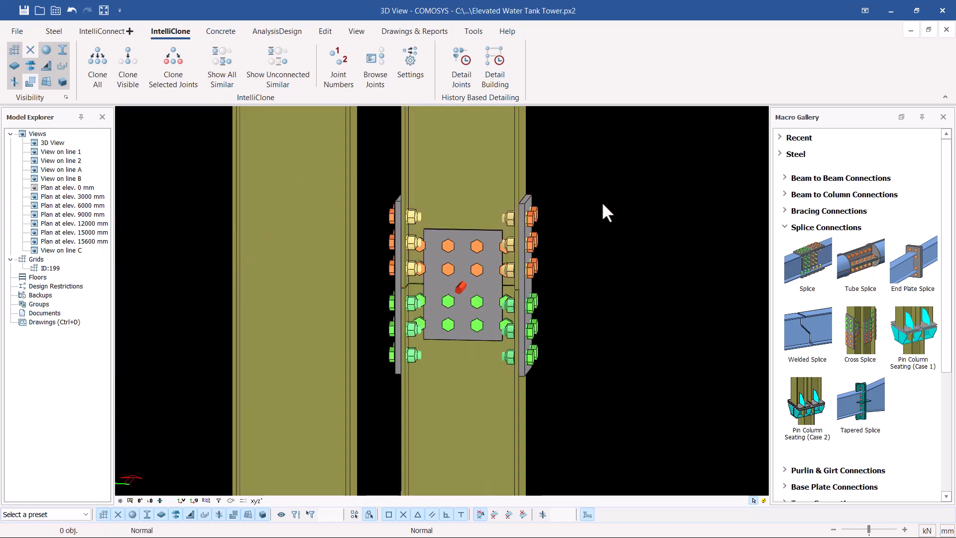
pyautogui.click(71, 11)
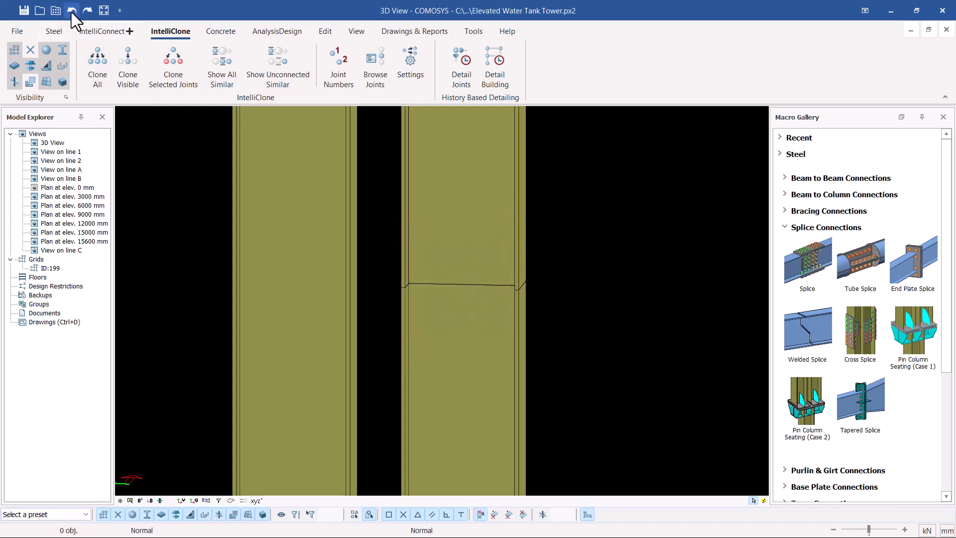
# - Place a reference point on the flange corner at the column joint line and make point objects visible
pyautogui.click(481, 287)
pyautogui.moveTo(480, 286); pyautogui.dragTo(550, 256, button='middle')
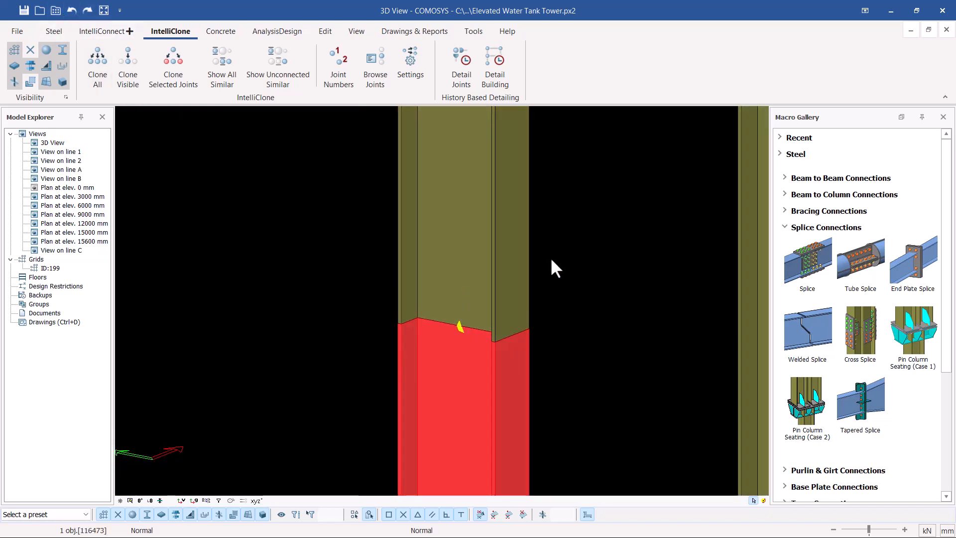
pyautogui.click(588, 230)
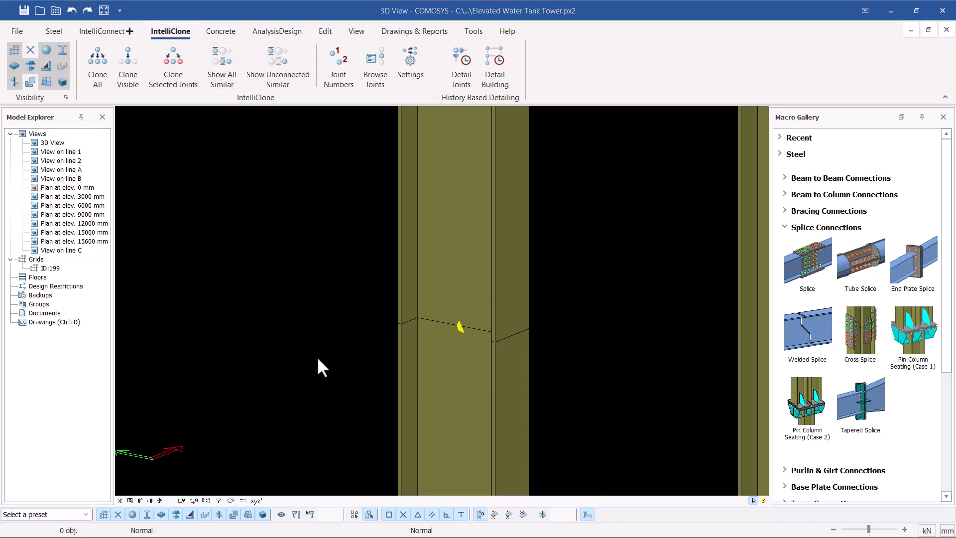
pyautogui.click(324, 32)
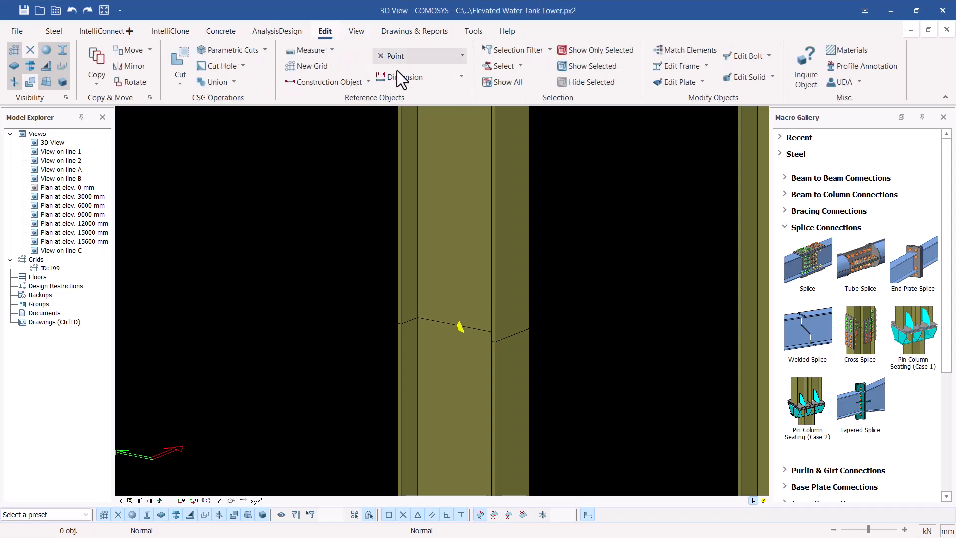
pyautogui.click(458, 56)
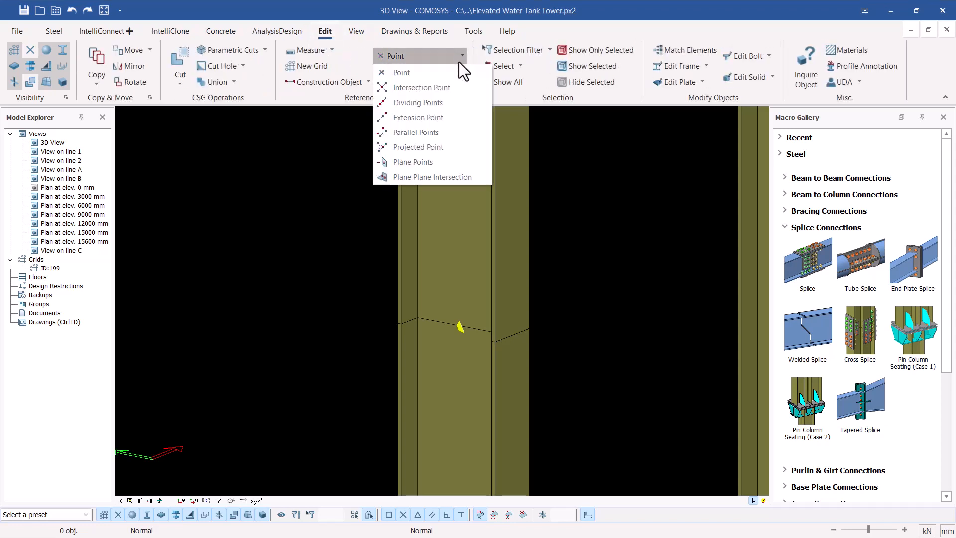
pyautogui.click(418, 81)
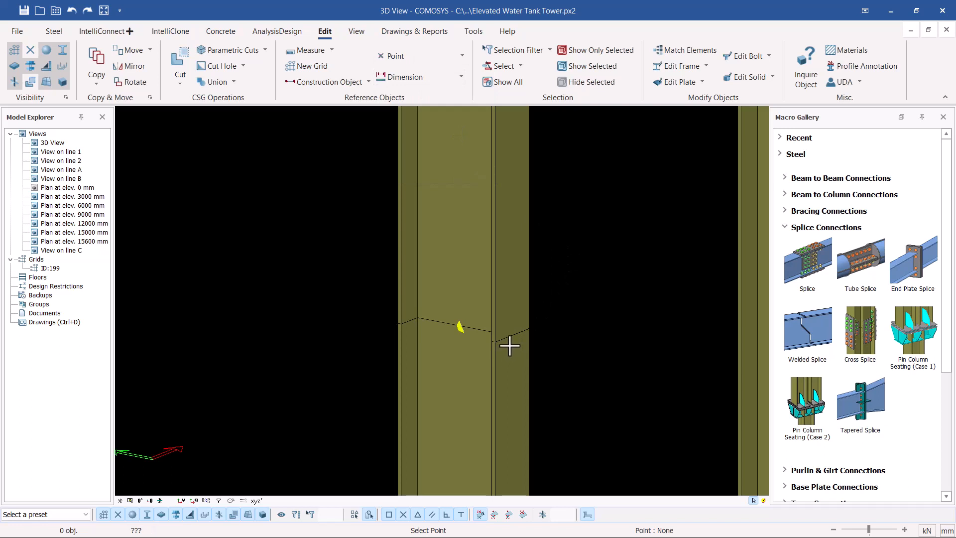
pyautogui.scroll(2, 506, 349)
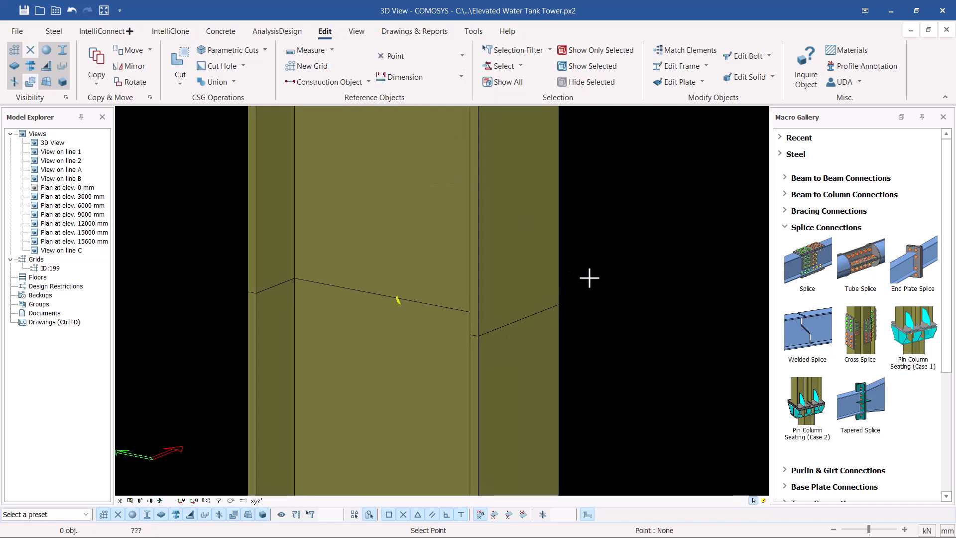
pyautogui.rightClick(617, 264)
pyautogui.click(620, 268)
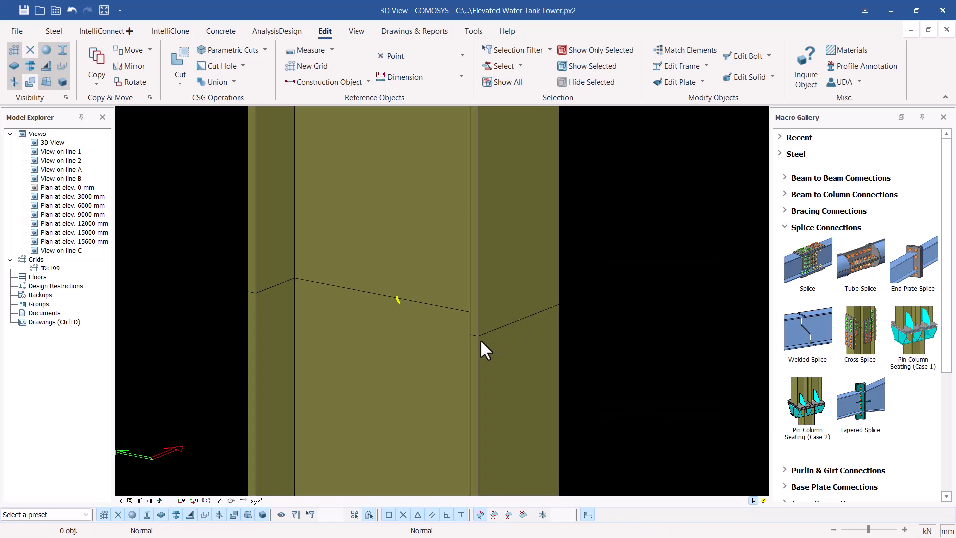
pyautogui.click(30, 50)
pyautogui.click(460, 56)
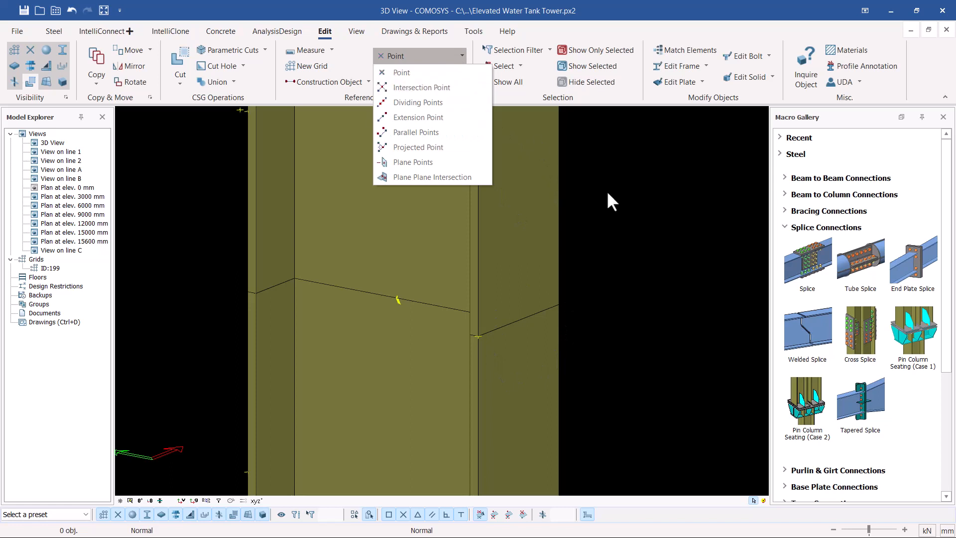
pyautogui.click(597, 224)
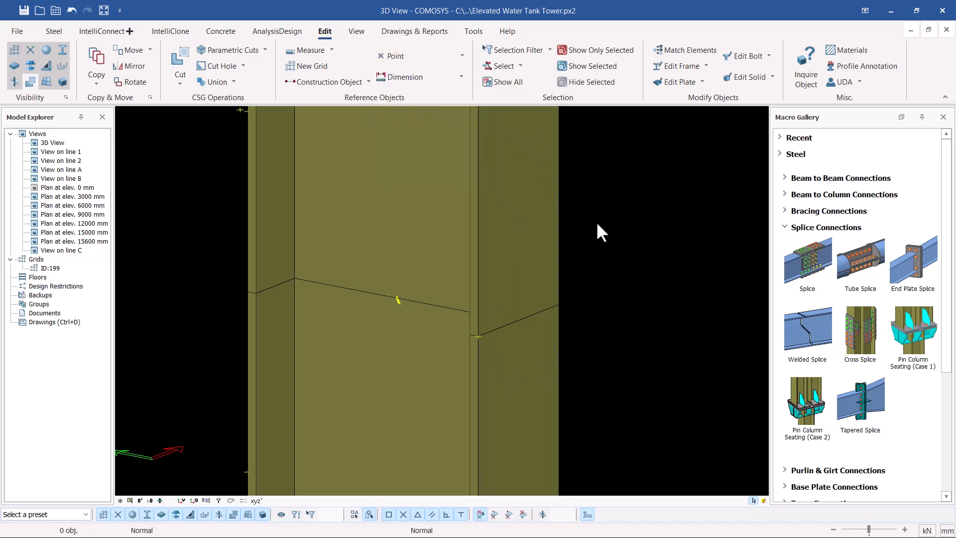
# - Copy the reference point along the joint line to the opposite edge of the same flange
pyautogui.click(478, 336)
pyautogui.rightClick(479, 333)
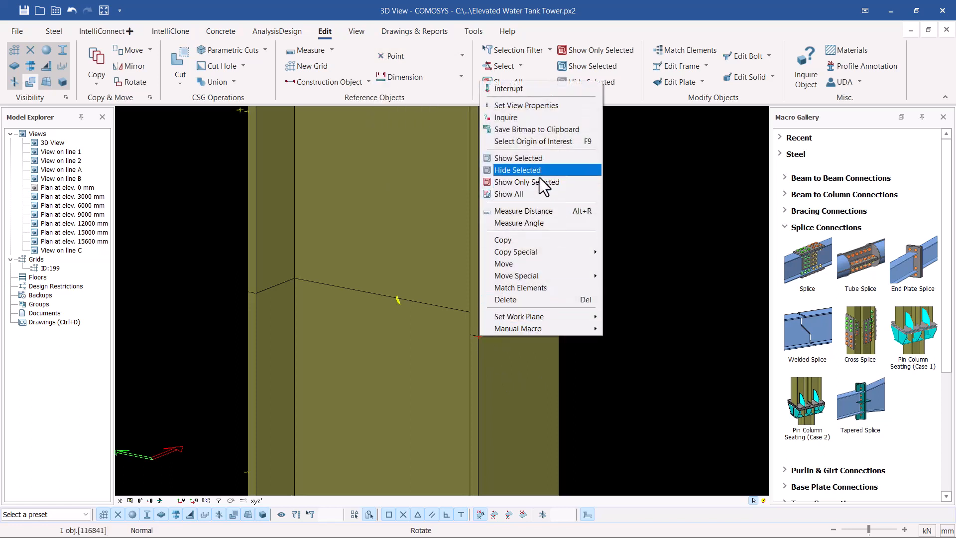
pyautogui.click(500, 310)
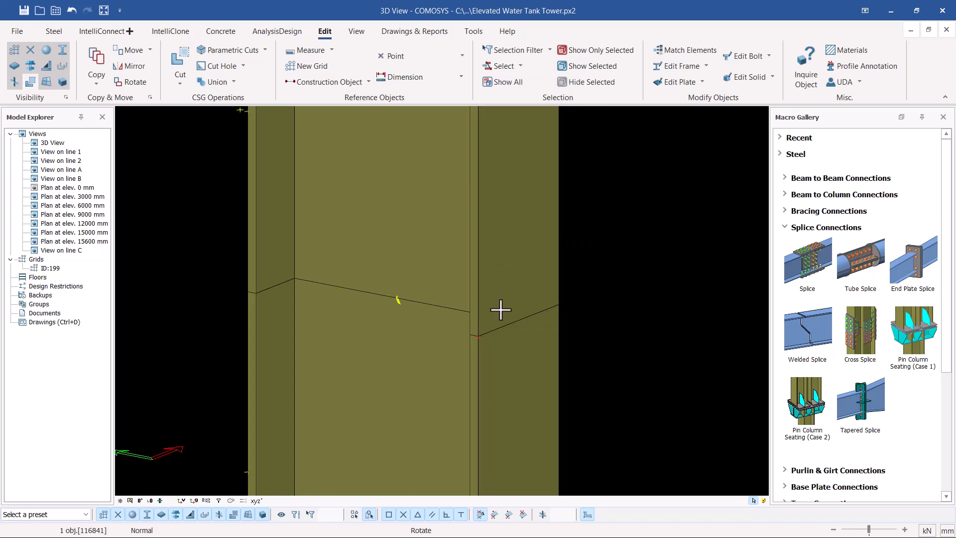
pyautogui.click(480, 337)
pyautogui.click(556, 312)
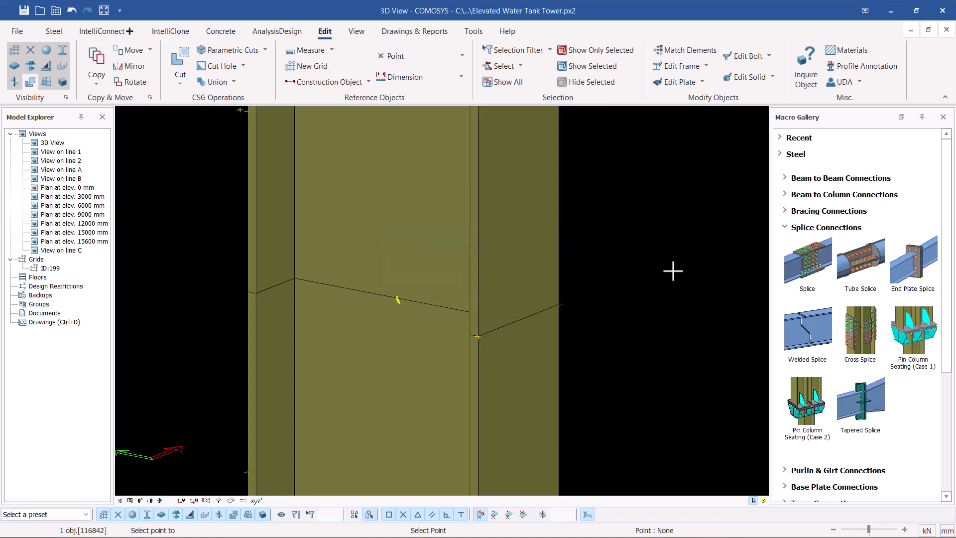
pyautogui.press('Escape')
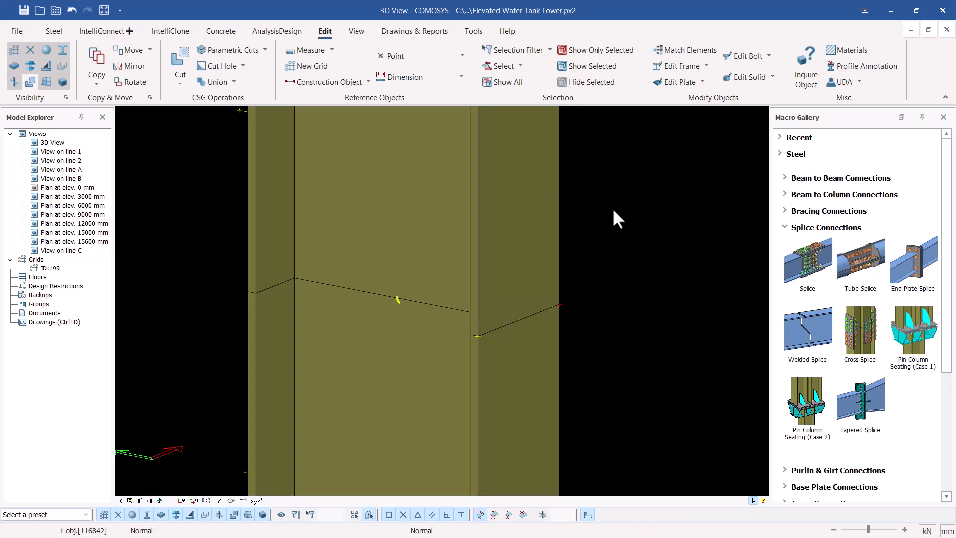
# - Copy both flange-edge points on the joint line linearly with X 0, Y 0 and Z -200 mm
pyautogui.keyDown('ctrl'); pyautogui.click(477, 336); pyautogui.keyUp('ctrl')
pyautogui.rightClick(605, 225)
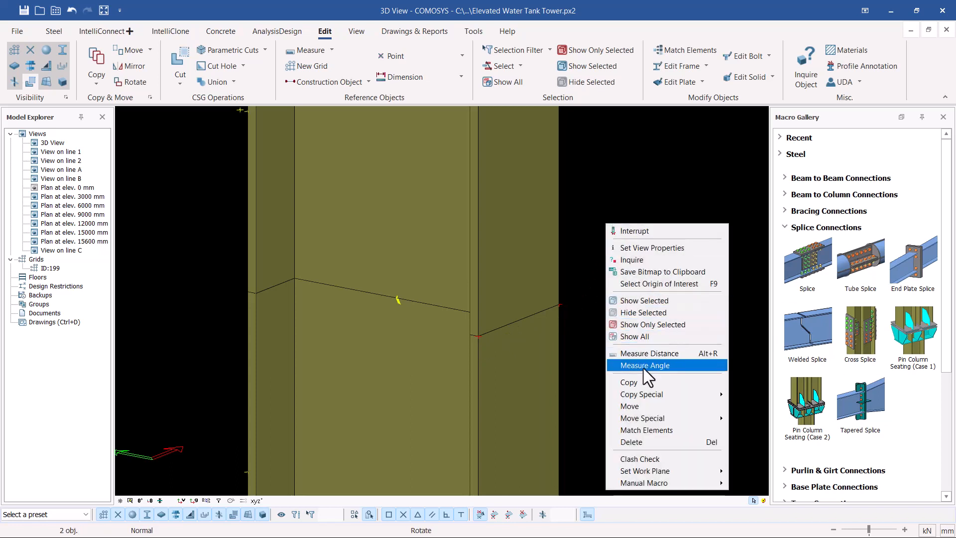
pyautogui.moveTo(639, 392)
pyautogui.click(745, 391)
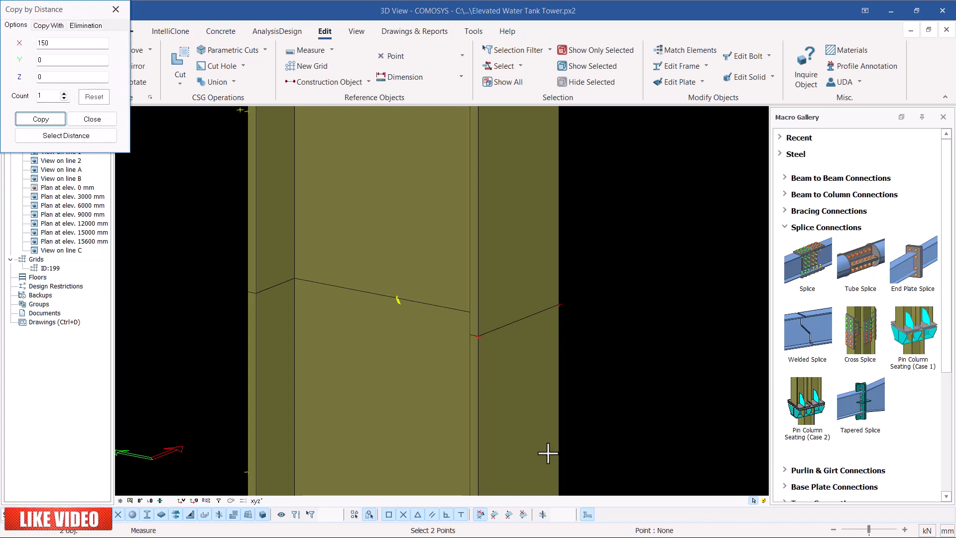
pyautogui.doubleClick(52, 42)
pyautogui.write('0')
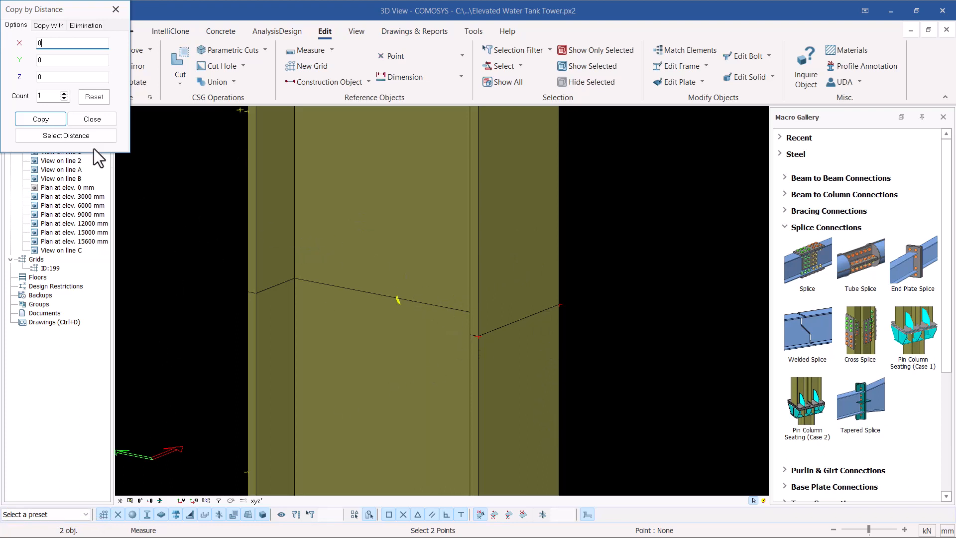
pyautogui.click(49, 76)
pyautogui.hotkey('ctrl', 'a')
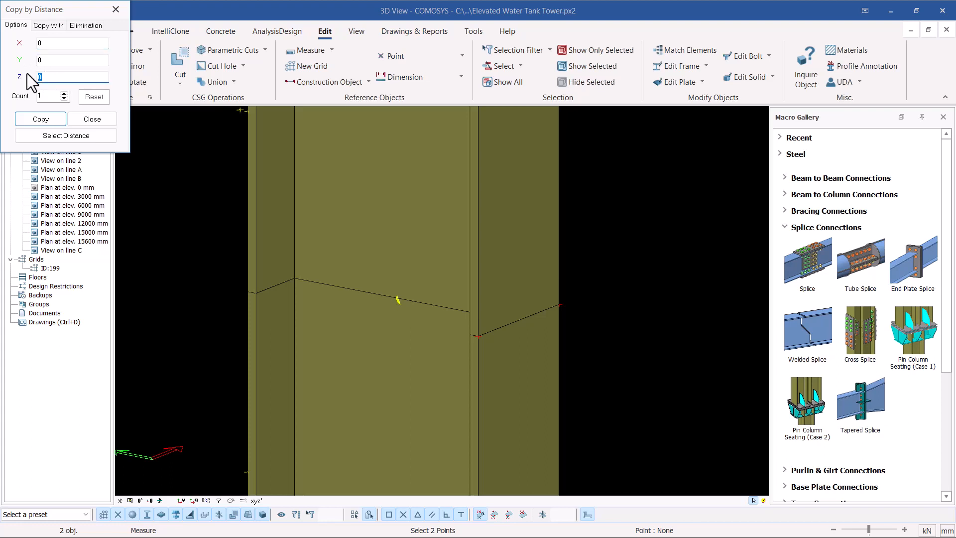
pyautogui.write('2000')
pyautogui.click(43, 120)
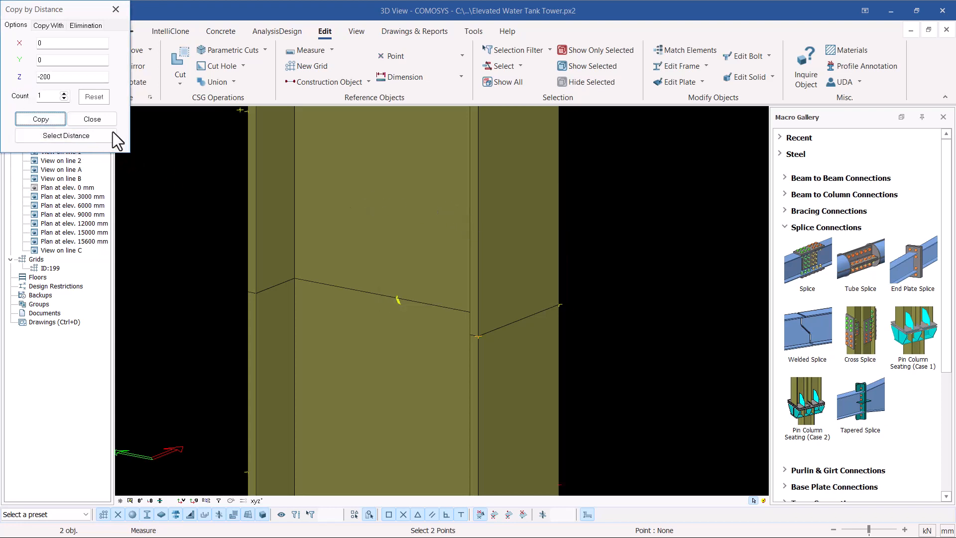
pyautogui.click(92, 120)
# - Copy the two flange points at the joint line upward, using the offset from the lower corner point to the joint-line corner point
pyautogui.scroll(-2, 473, 206)
pyautogui.scroll(2, 501, 315)
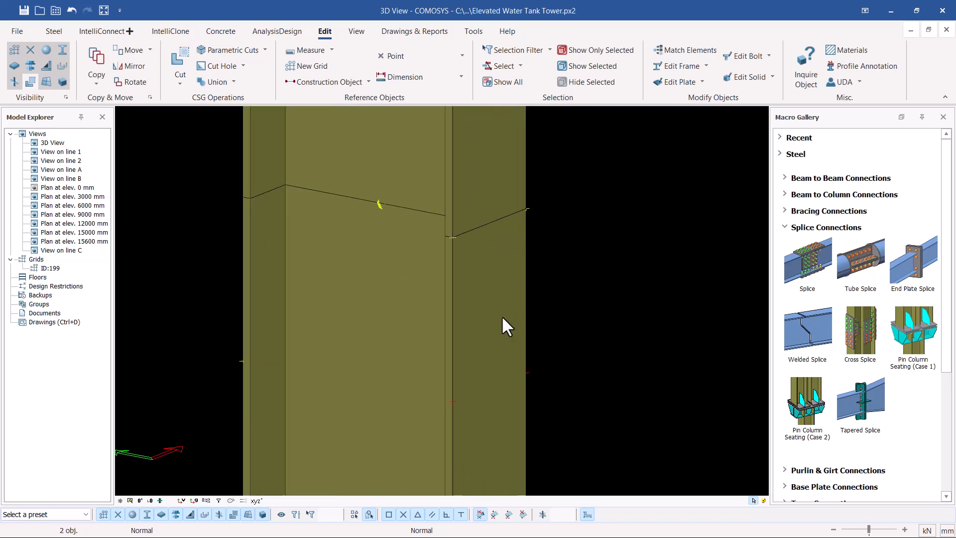
pyautogui.scroll(3, 518, 331)
pyautogui.scroll(-4, 512, 338)
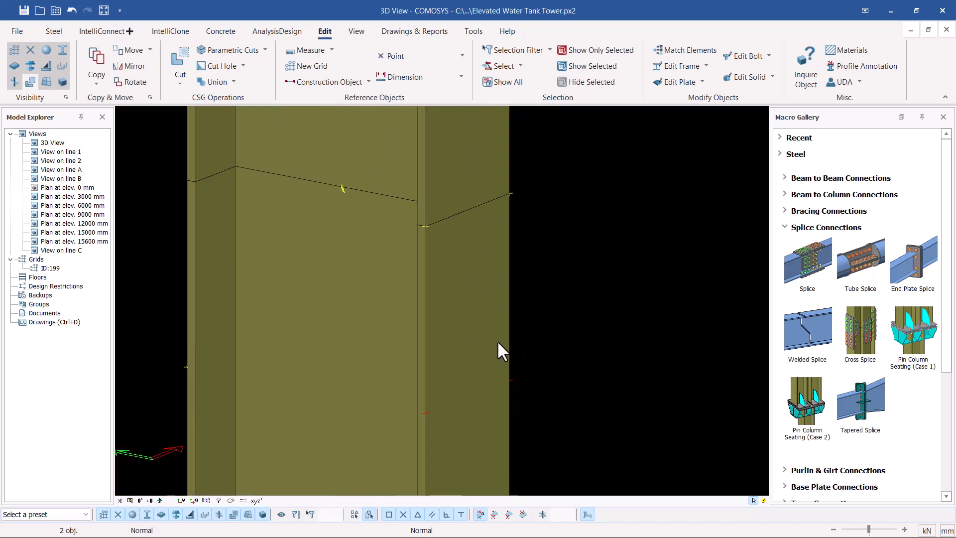
pyautogui.scroll(2, 501, 371)
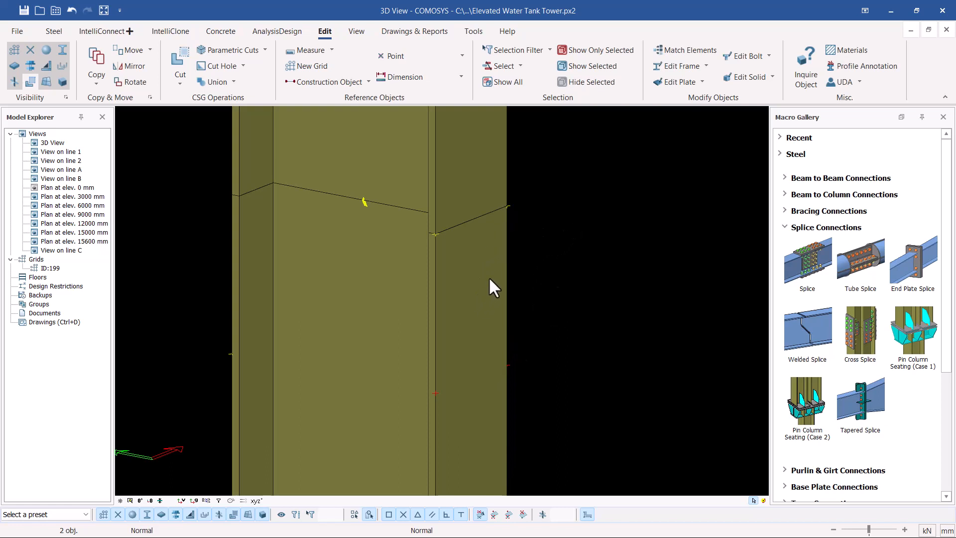
pyautogui.click(434, 234)
pyautogui.keyDown('ctrl'); pyautogui.click(508, 206); pyautogui.keyUp('ctrl')
pyautogui.rightClick(566, 198)
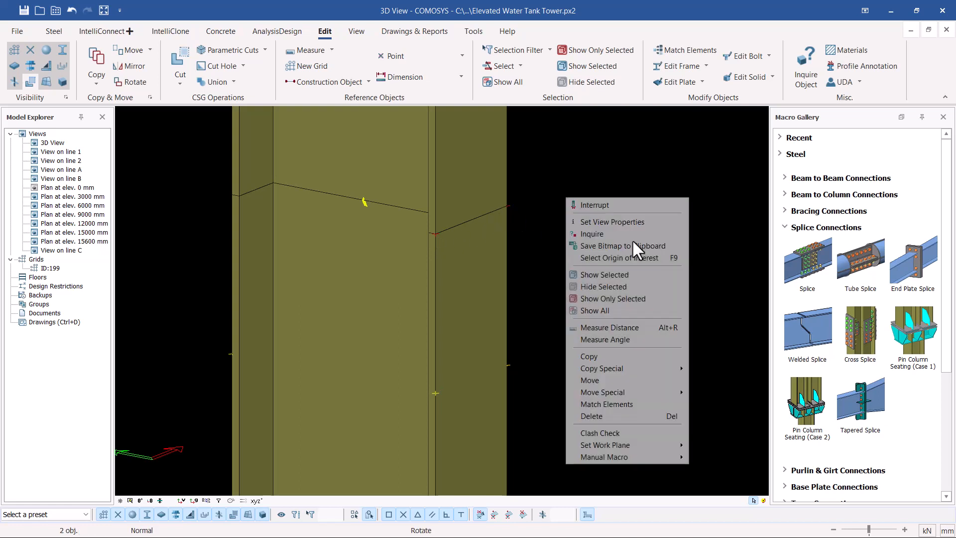
pyautogui.click(590, 356)
pyautogui.scroll(3, 463, 393)
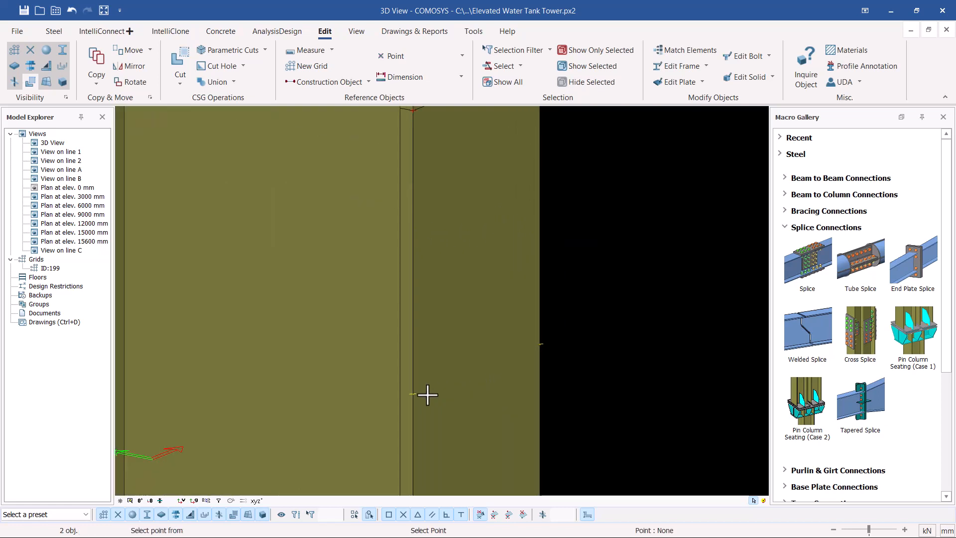
pyautogui.click(413, 394)
pyautogui.scroll(-3, 418, 393)
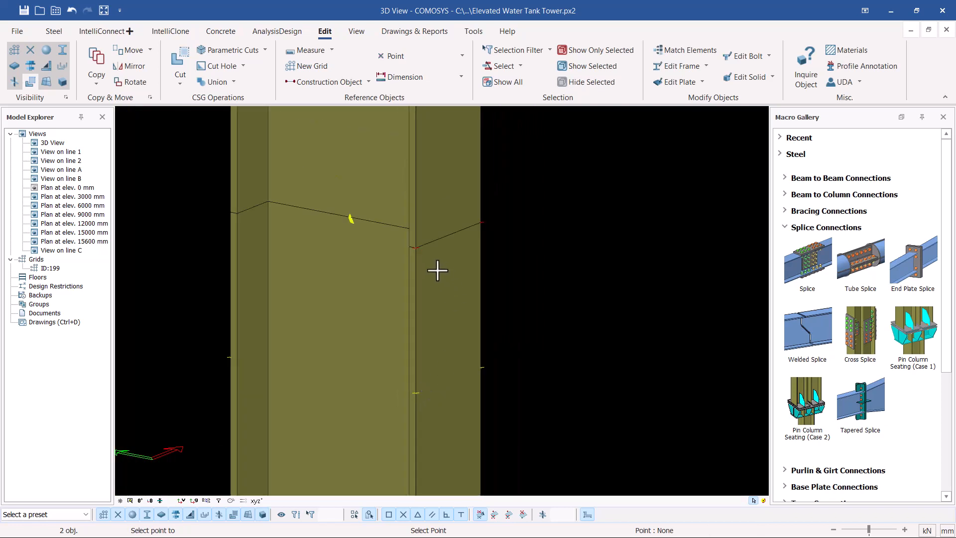
pyautogui.scroll(4, 422, 229)
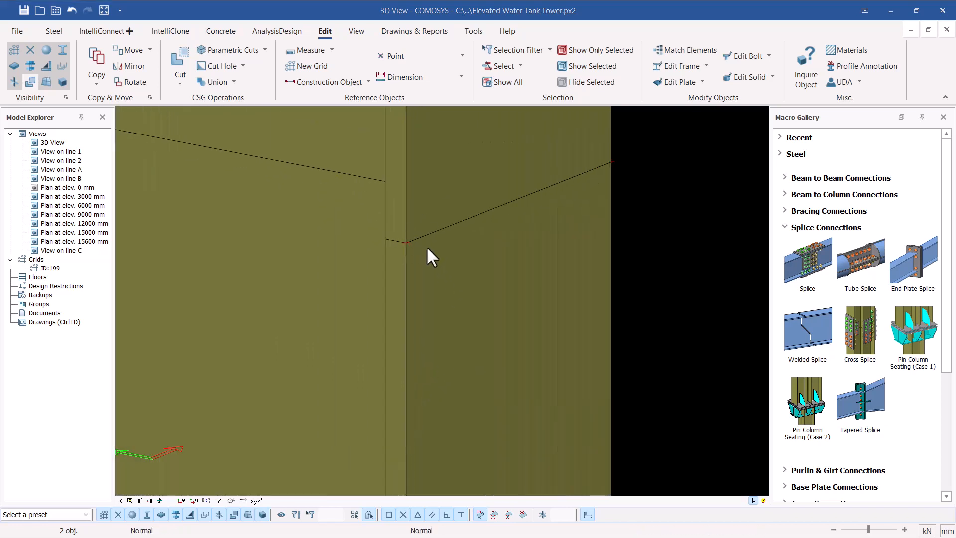
pyautogui.scroll(-2, 492, 295)
pyautogui.press('Escape')
pyautogui.scroll(-2, 577, 282)
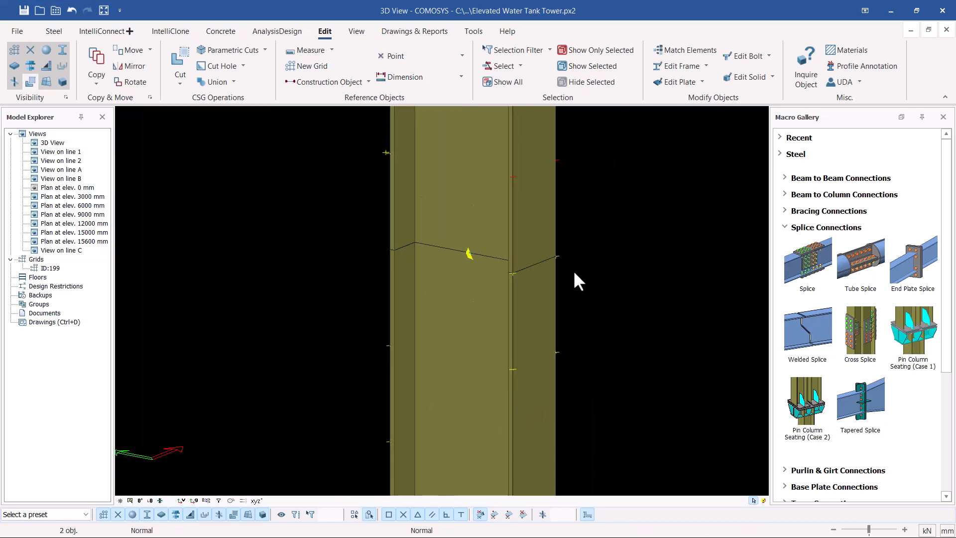
# - Place a reference point at the middle of the column web's joint line and select it
pyautogui.scroll(2, 474, 244)
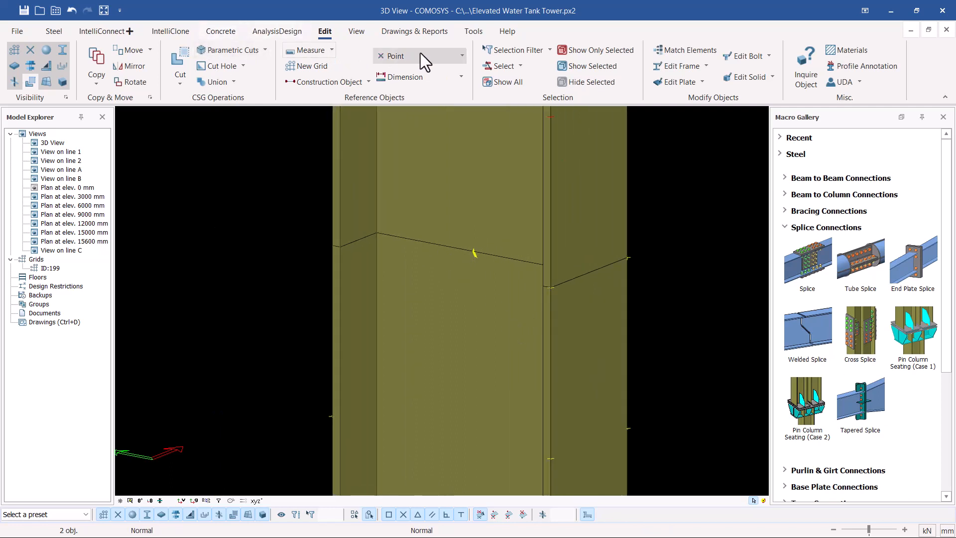
pyautogui.click(461, 56)
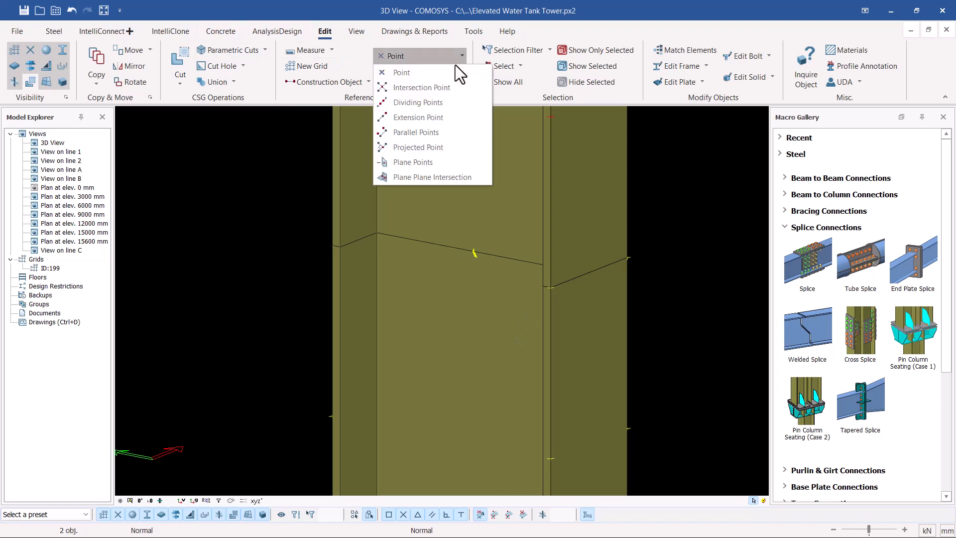
pyautogui.click(414, 77)
pyautogui.scroll(3, 463, 230)
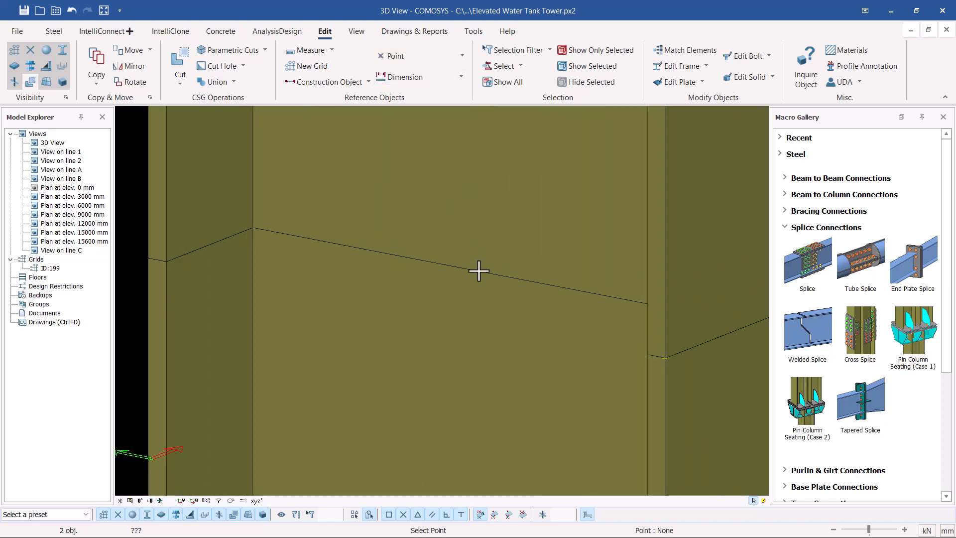
pyautogui.rightClick(455, 216)
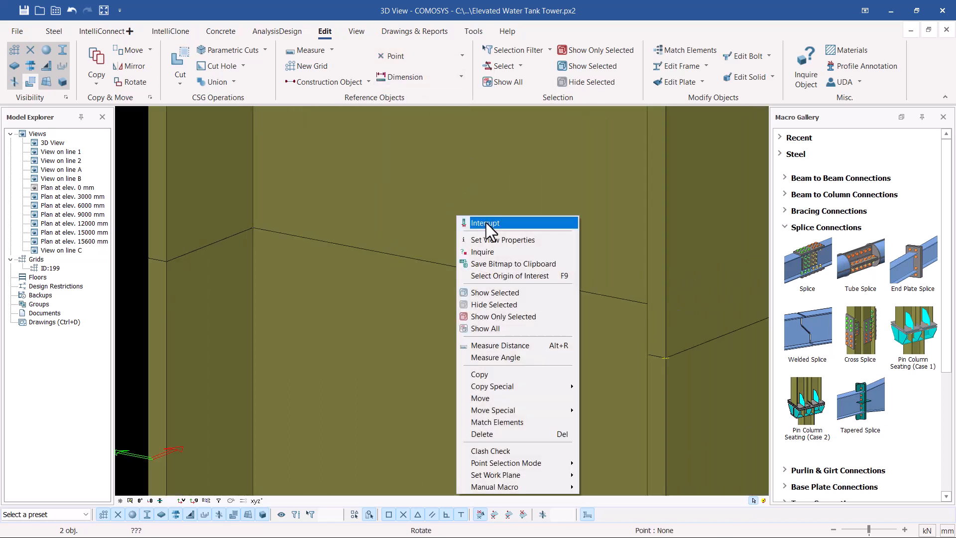
pyautogui.click(485, 222)
pyautogui.click(492, 274)
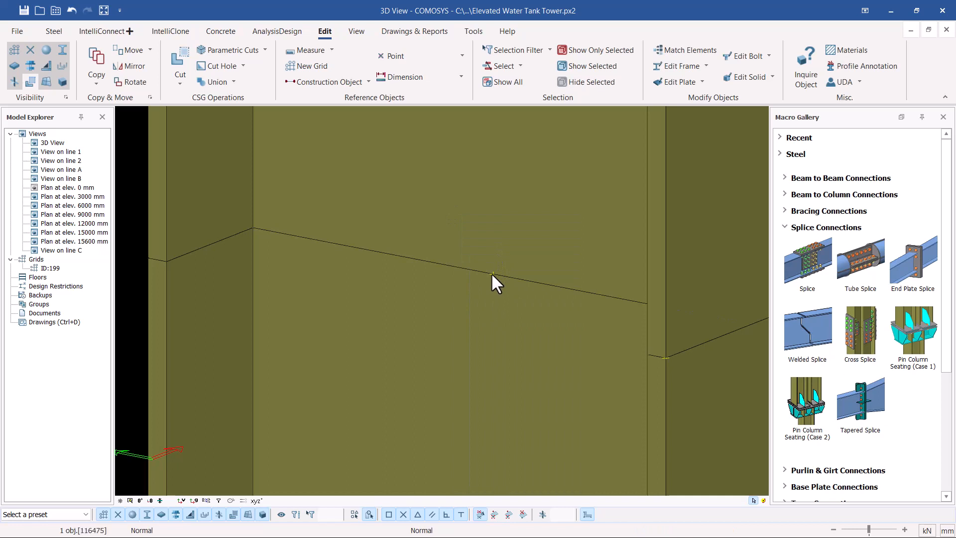
pyautogui.scroll(2, 492, 273)
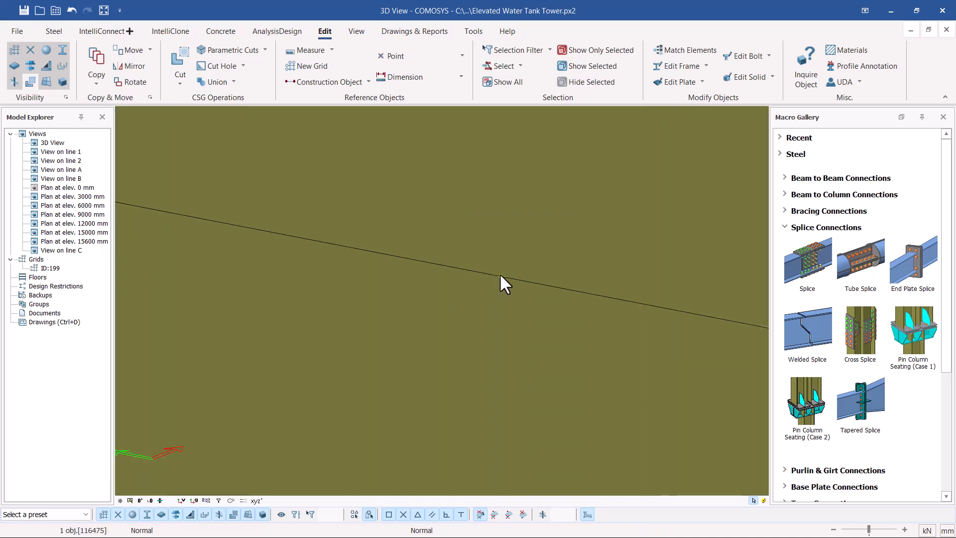
pyautogui.scroll(-5, 317, 235)
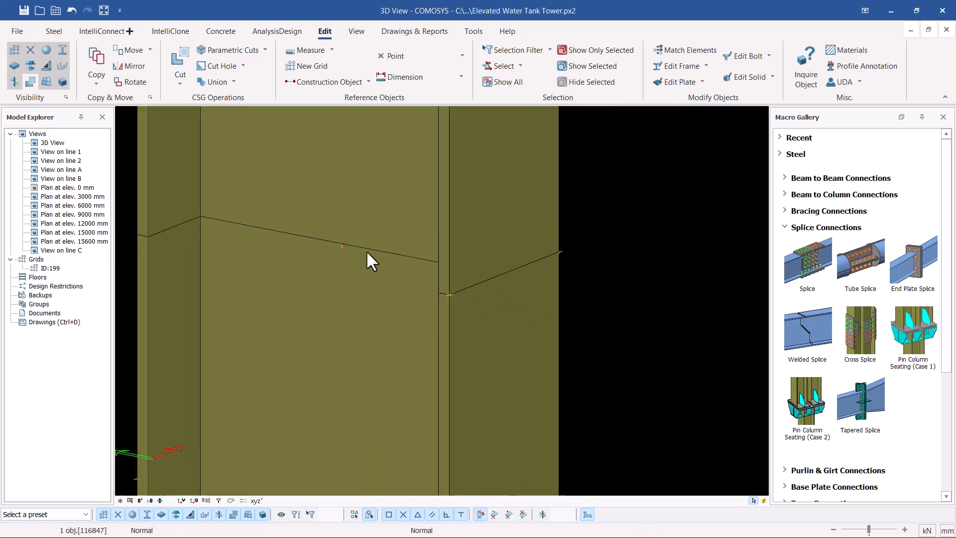
# - Copy the web midpoint linearly along the joint line with X 0, Y 120 and Z 0 mm
pyautogui.rightClick(553, 196)
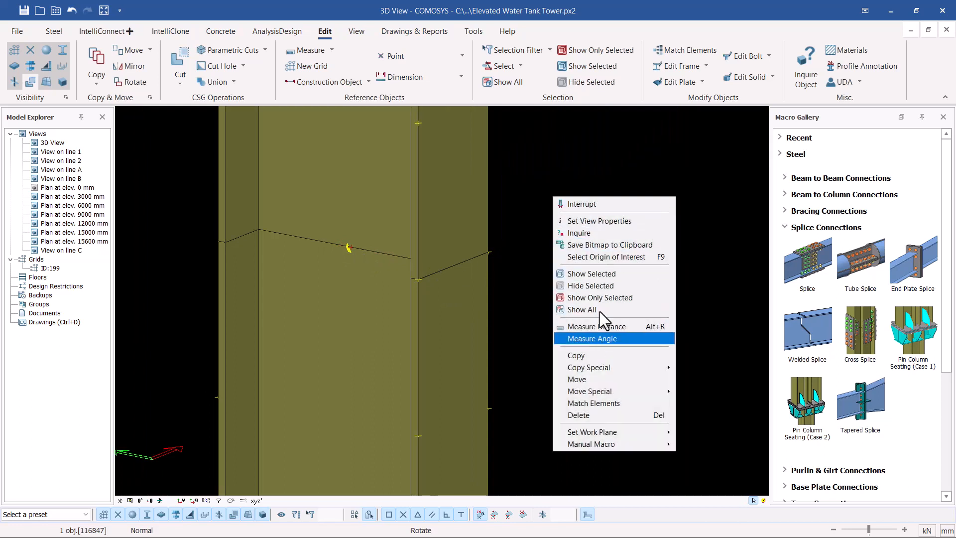
pyautogui.moveTo(629, 368)
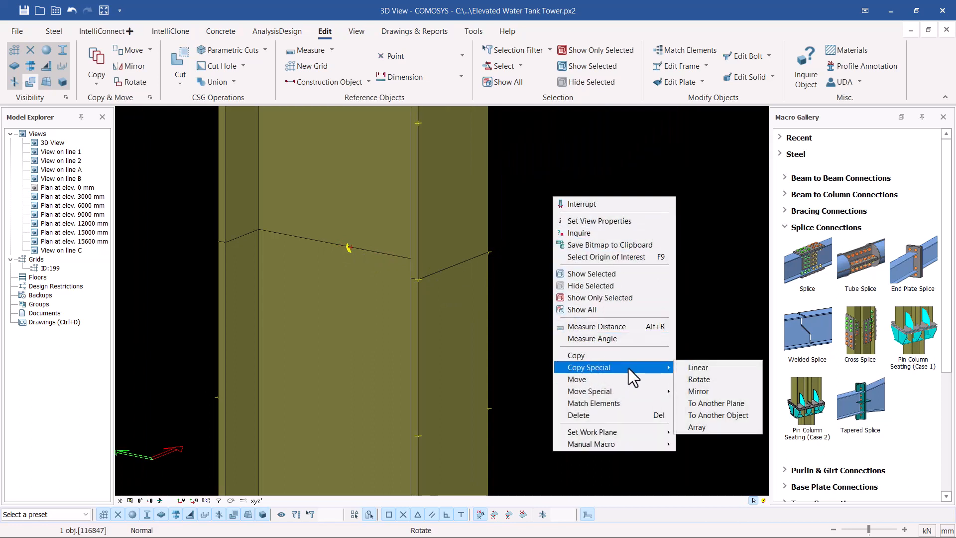
pyautogui.click(687, 366)
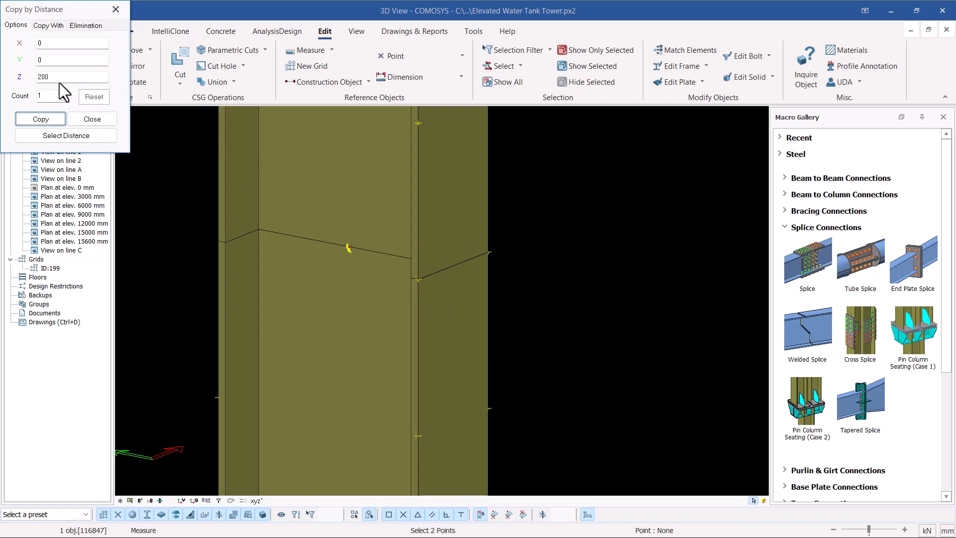
pyautogui.moveTo(56, 77); pyautogui.dragTo(19, 81)
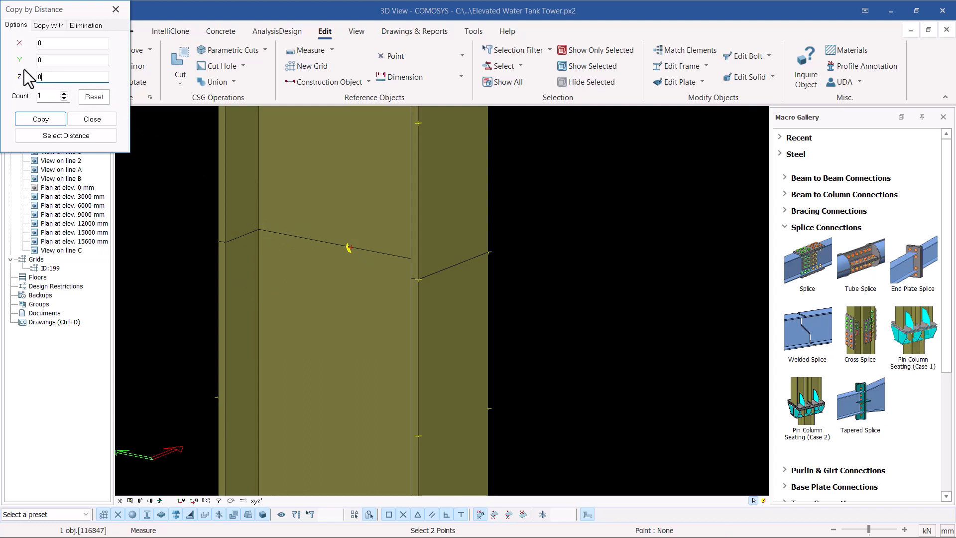
pyautogui.moveTo(46, 60); pyautogui.dragTo(29, 60)
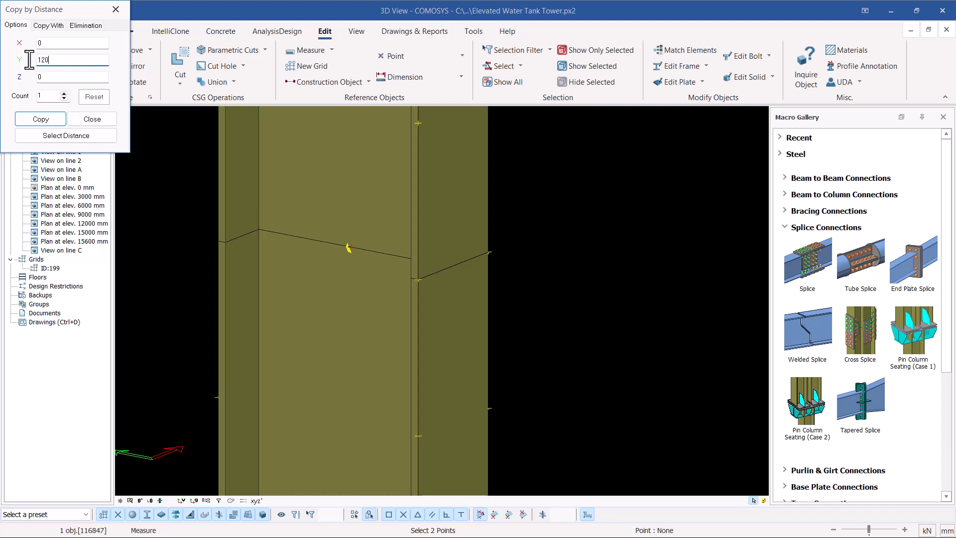
pyautogui.click(36, 121)
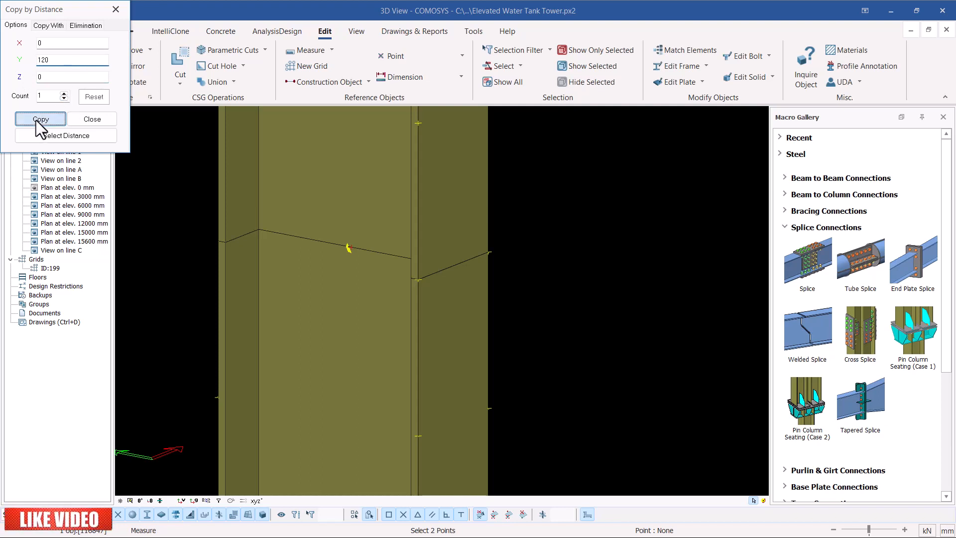
pyautogui.click(96, 119)
pyautogui.rightClick(578, 191)
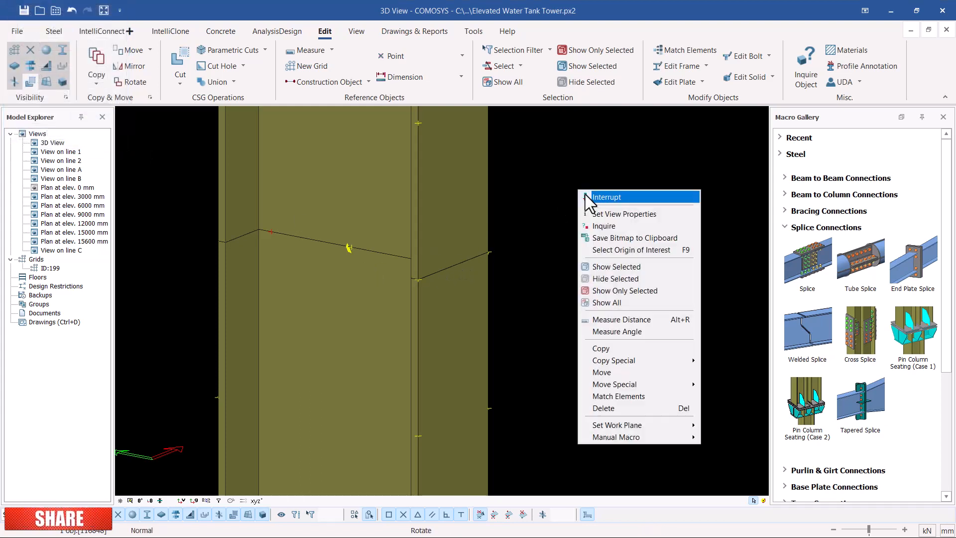
pyautogui.click(613, 194)
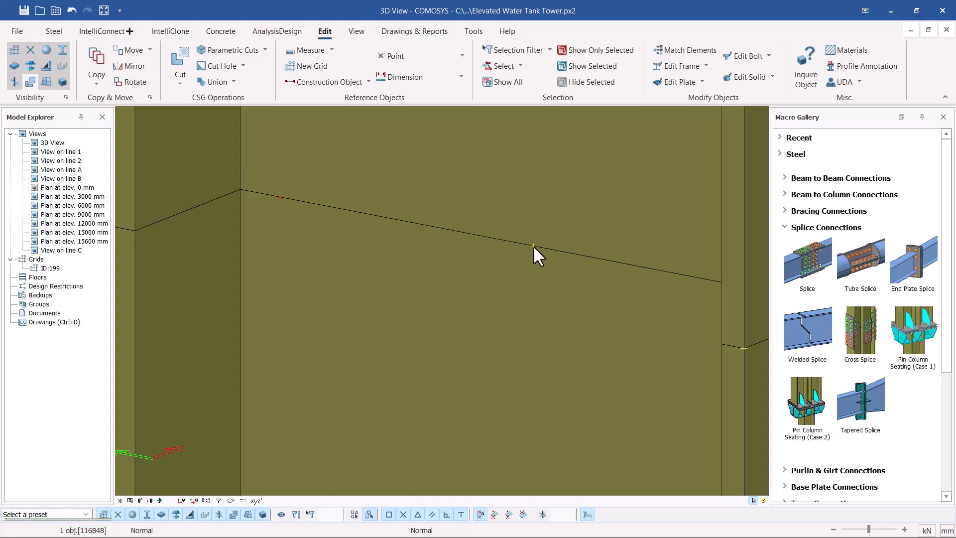
# - Copy the web midpoint toward the opposite flange, using the offset from the 120 mm copy to the midpoint
pyautogui.scroll(2, 533, 244)
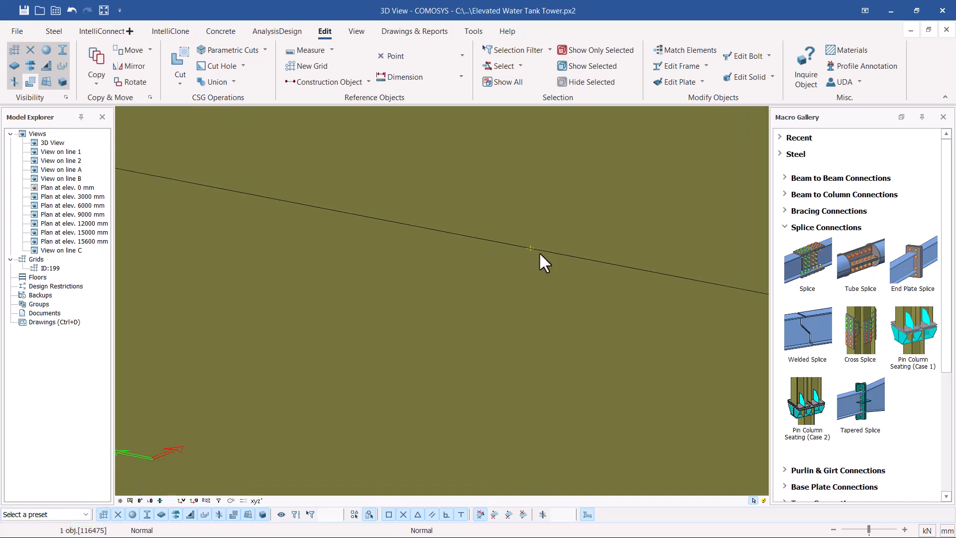
pyautogui.rightClick(524, 246)
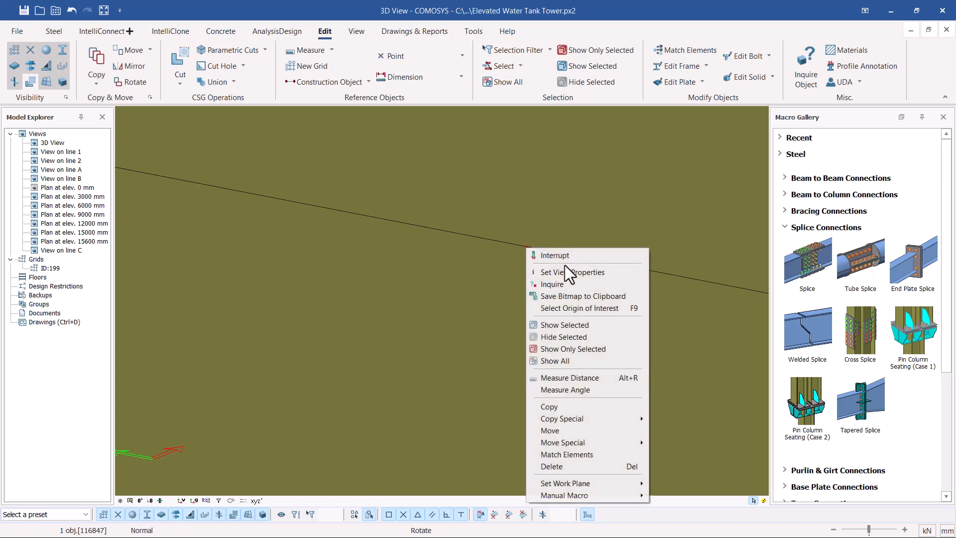
pyautogui.click(571, 405)
pyautogui.scroll(-3, 501, 367)
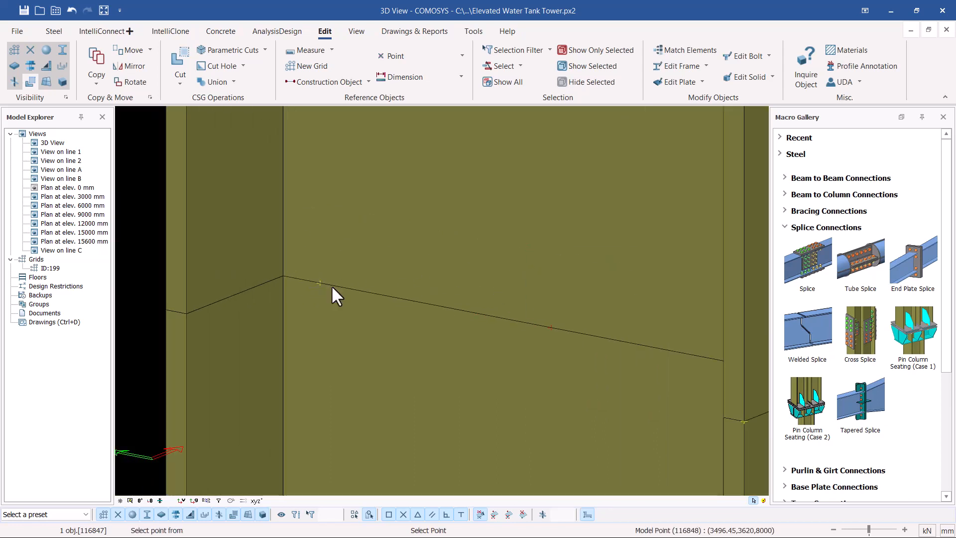
pyautogui.click(330, 284)
pyautogui.scroll(3, 548, 334)
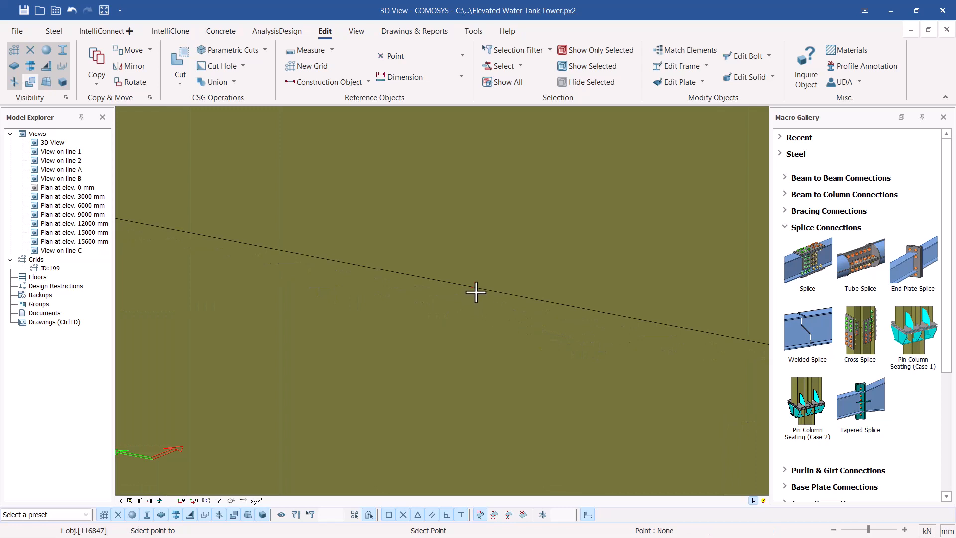
pyautogui.click(476, 292)
pyautogui.scroll(-3, 441, 299)
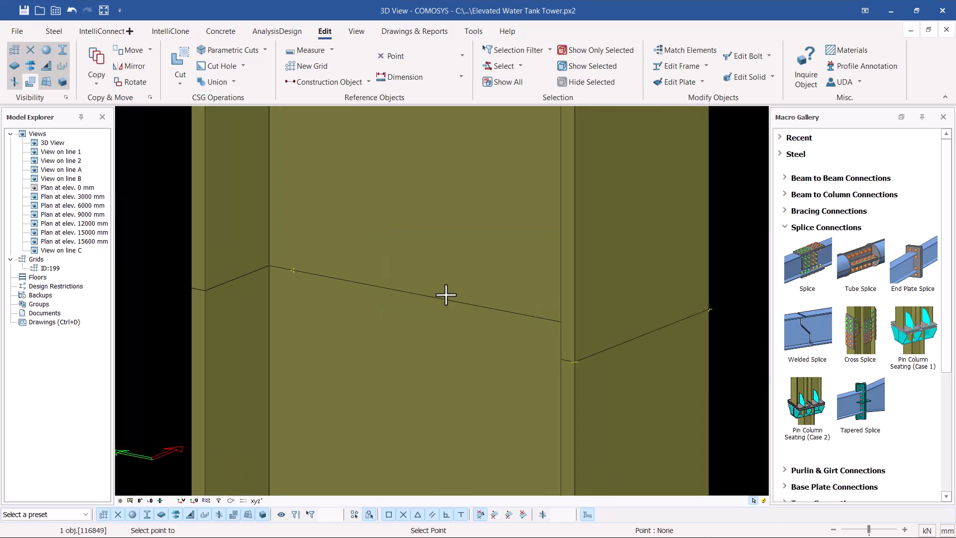
pyautogui.scroll(-3, 500, 294)
pyautogui.press('Escape')
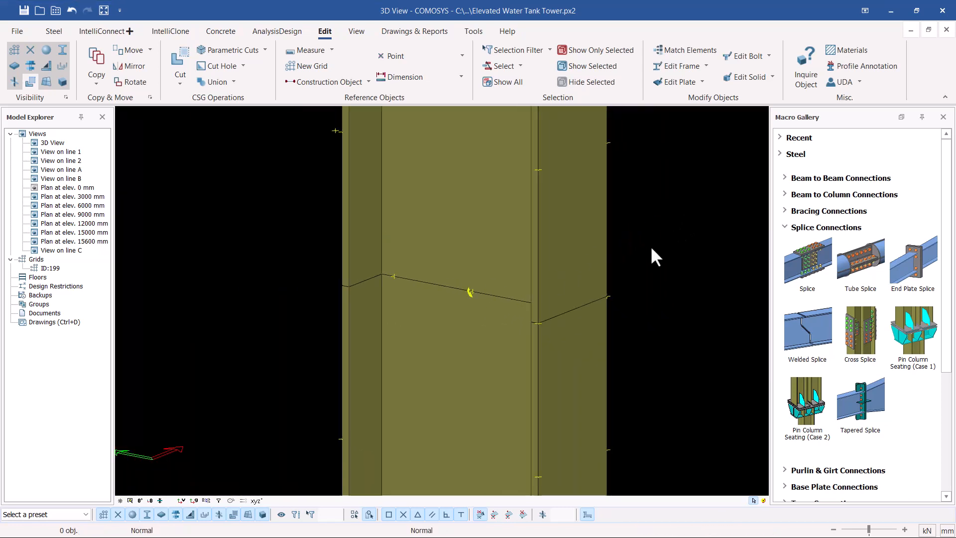
pyautogui.scroll(3, 520, 313)
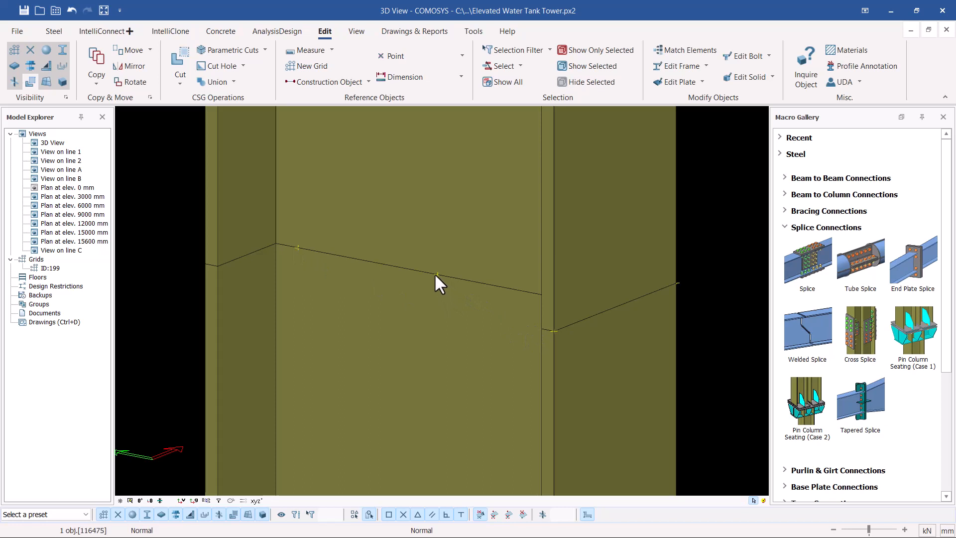
# - Copy the two outer web points on the joint line linearly with X 0, Y 0 and Z -200 mm
pyautogui.moveTo(435, 273); pyautogui.dragTo(449, 276, button='middle')
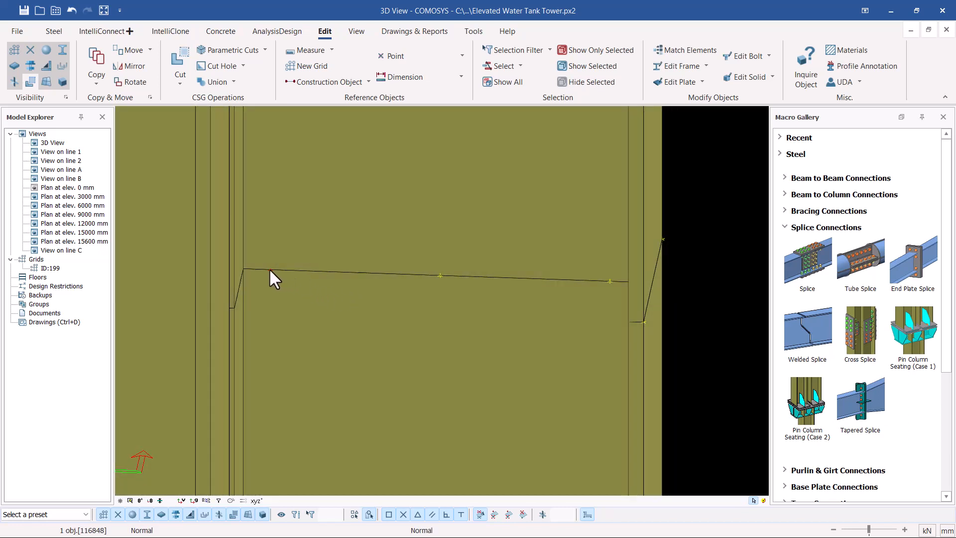
pyautogui.rightClick(608, 280)
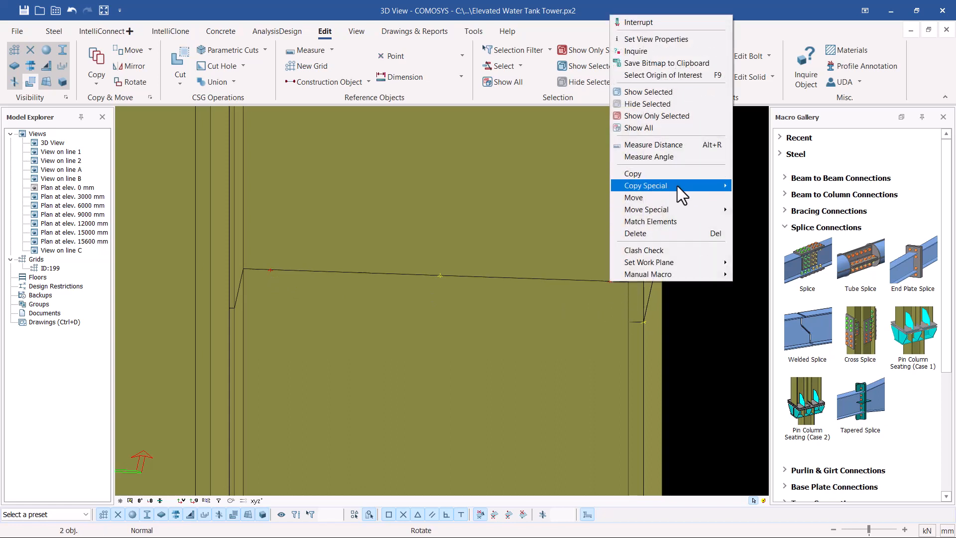
pyautogui.moveTo(712, 187)
pyautogui.click(751, 186)
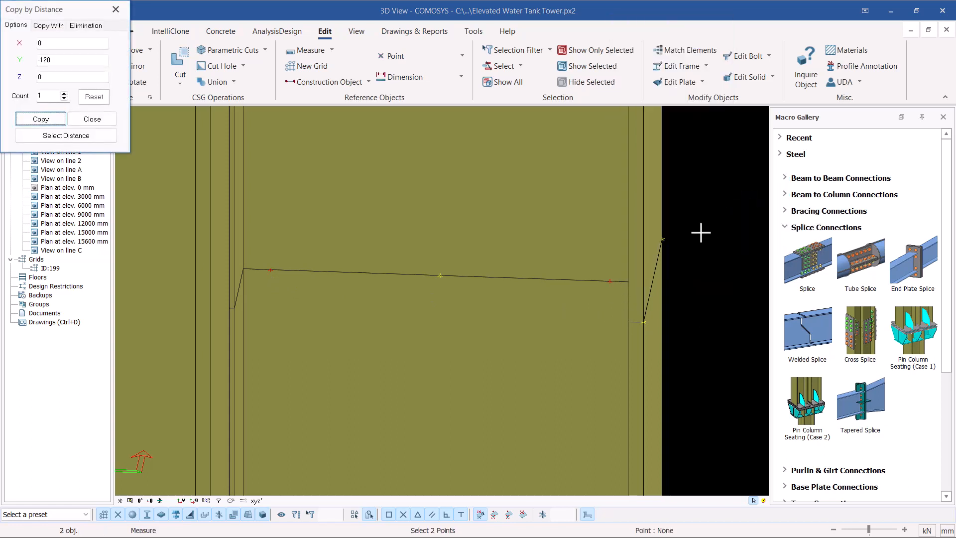
pyautogui.moveTo(62, 60); pyautogui.dragTo(34, 76)
pyautogui.write('0')
pyautogui.press('BackSpace')
pyautogui.click(41, 120)
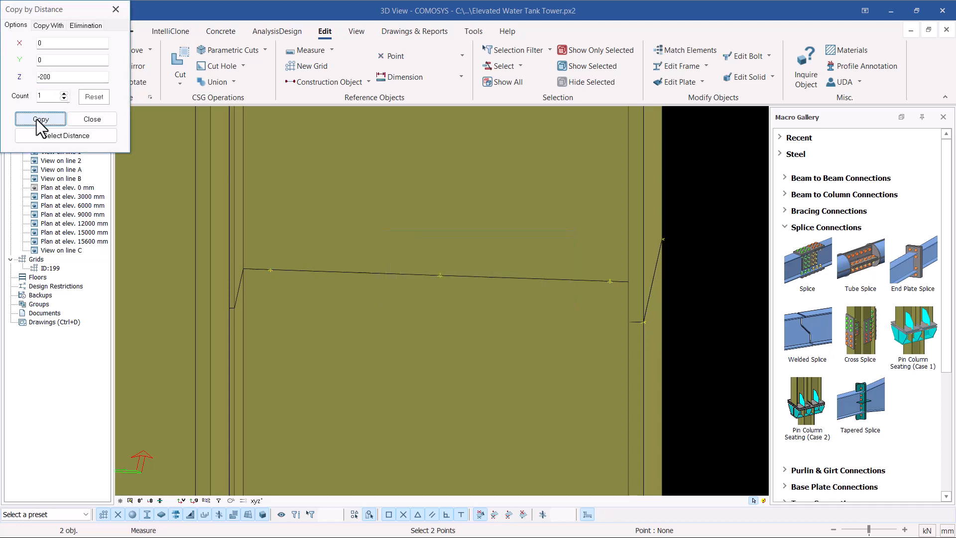
pyautogui.scroll(-3, 549, 268)
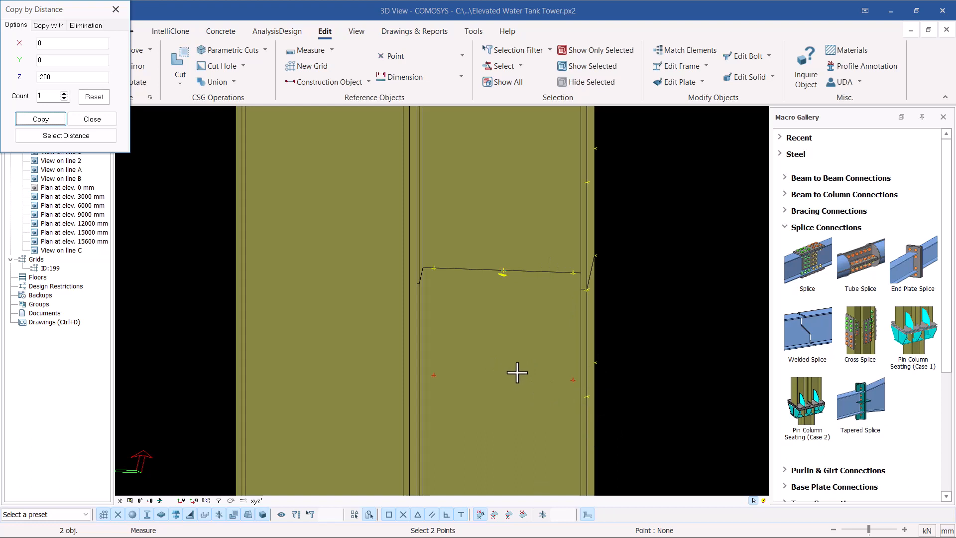
pyautogui.rightClick(678, 188)
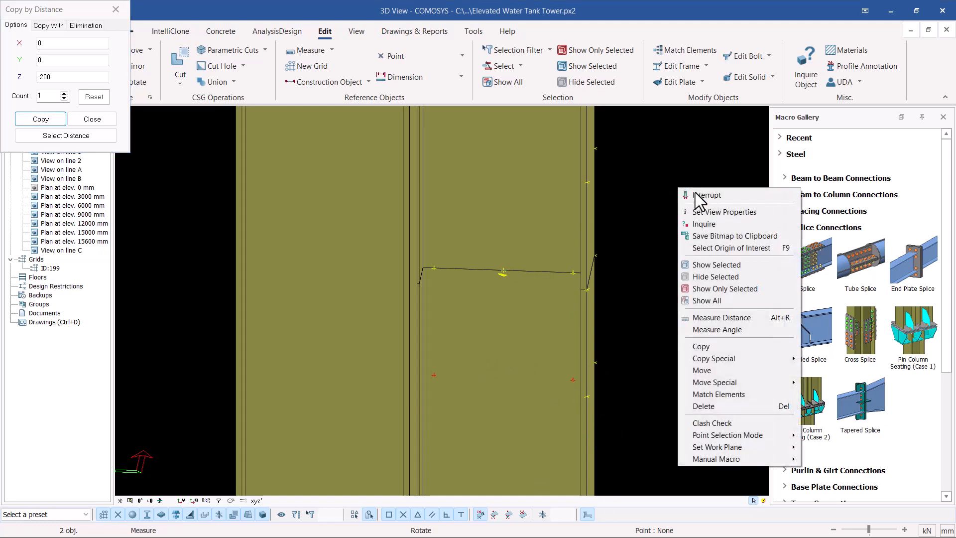
pyautogui.click(697, 195)
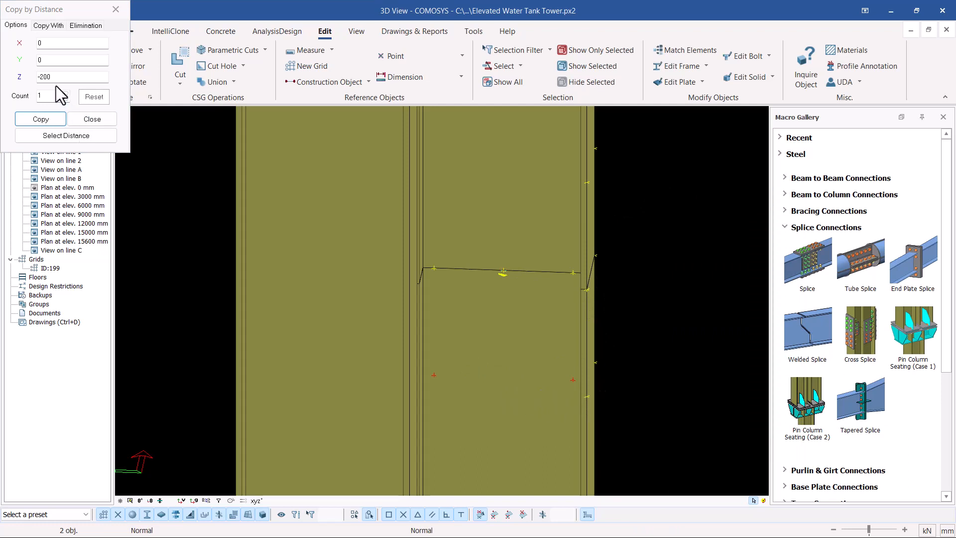
# - Copy the two lower web points linearly upward with X 0, Y 0 and Z 400 mm, and close the copy settings
pyautogui.click(43, 76)
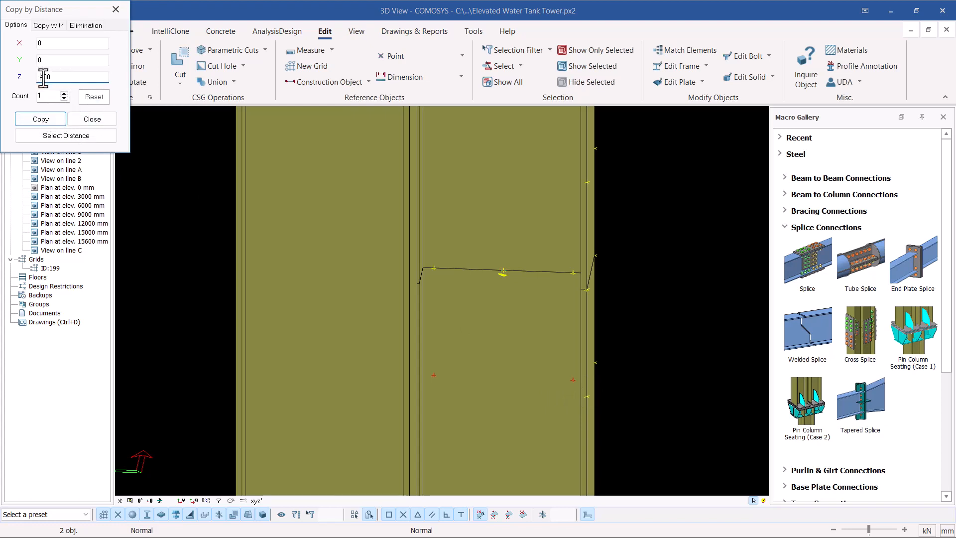
pyautogui.click(42, 121)
pyautogui.scroll(1, 515, 245)
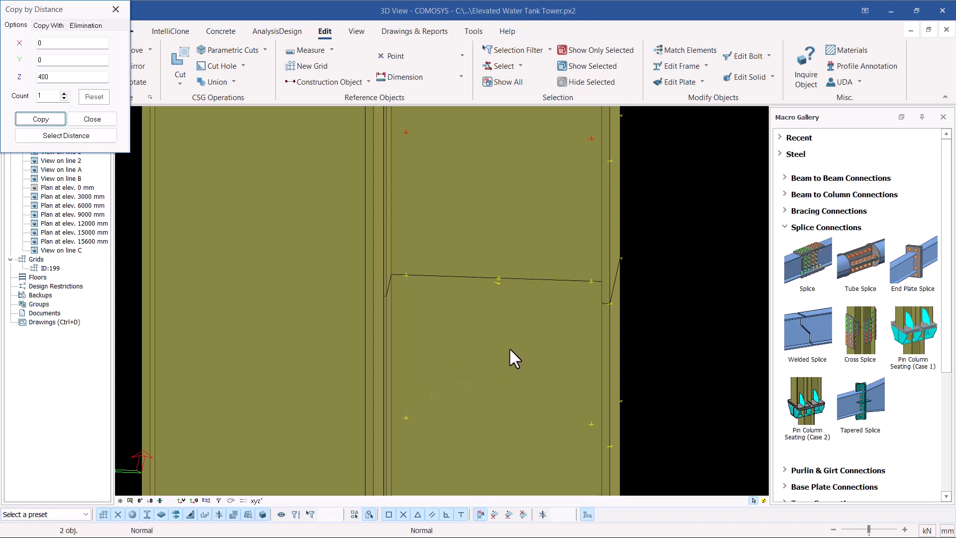
pyautogui.click(116, 9)
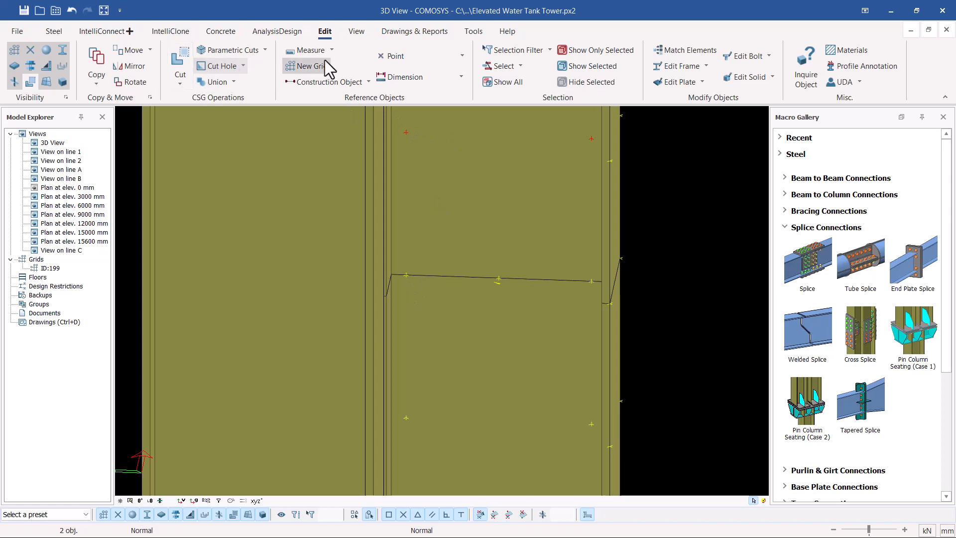
# - Add a dividing point midway between one upper web point and the joint-line point directly below it
pyautogui.click(460, 55)
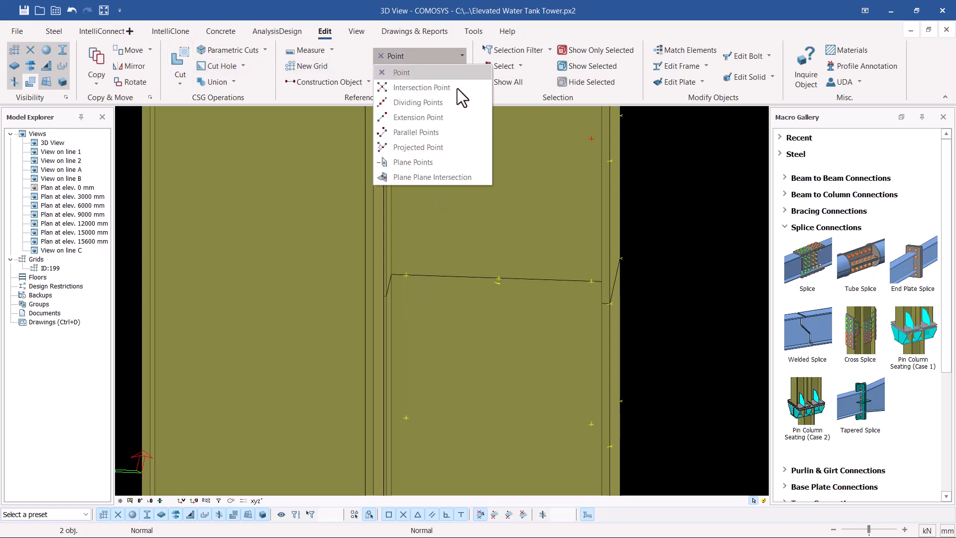
pyautogui.click(424, 105)
pyautogui.scroll(2, 413, 127)
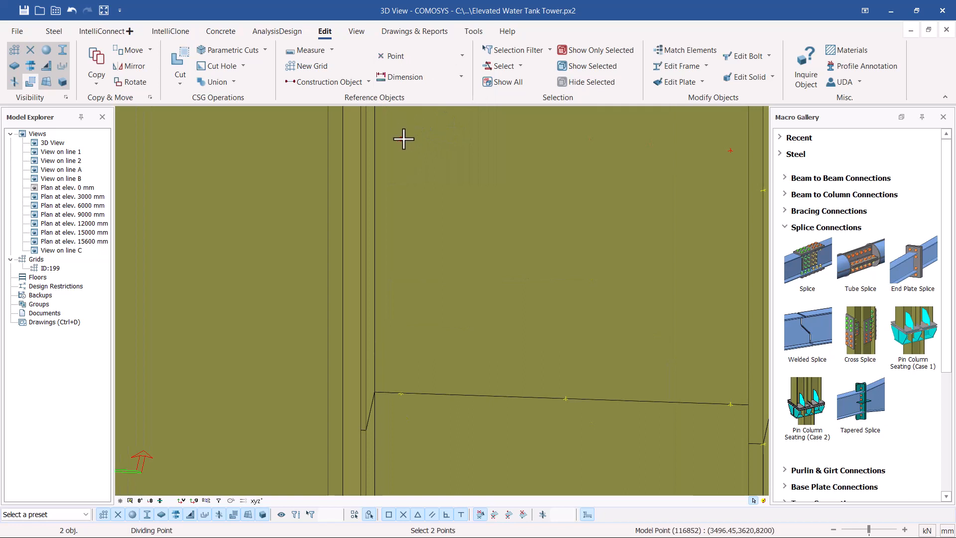
pyautogui.click(401, 139)
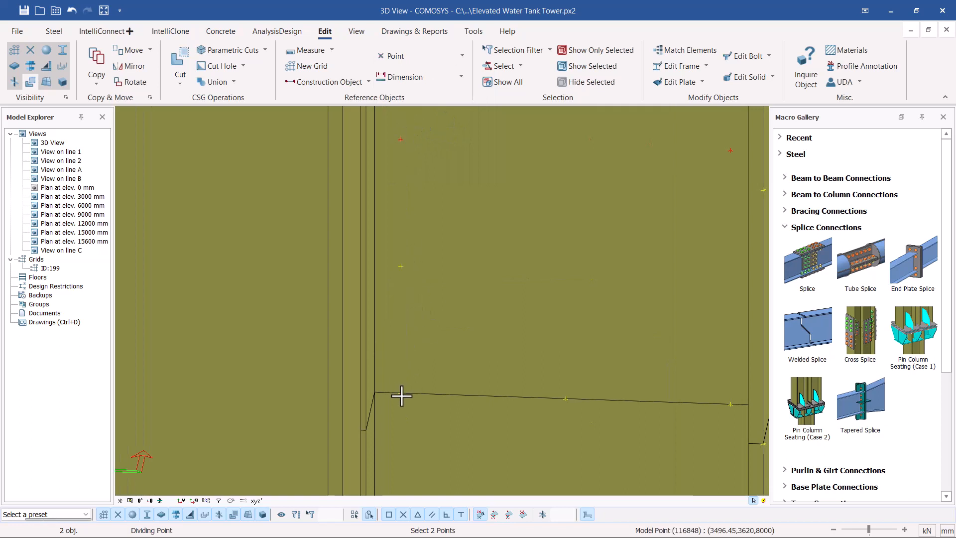
pyautogui.scroll(-2, 456, 323)
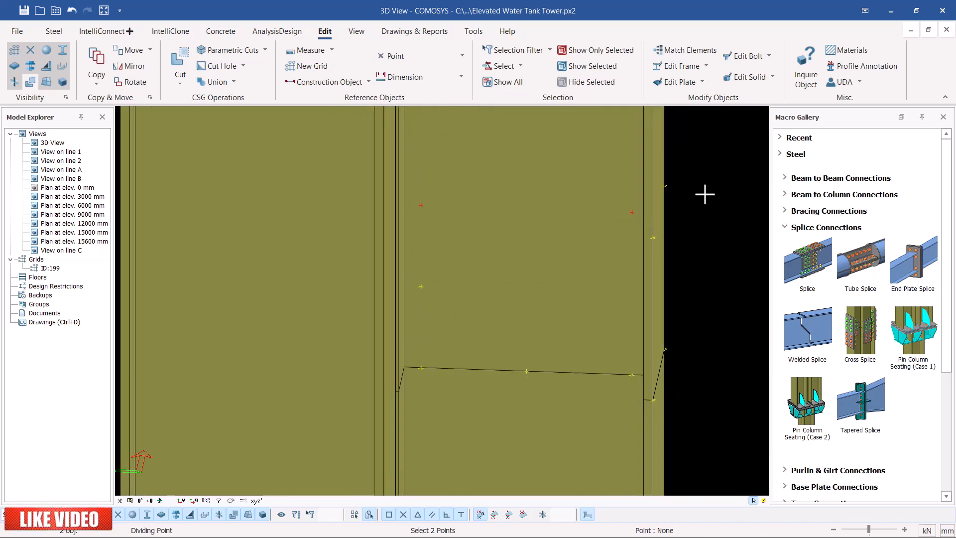
pyautogui.rightClick(704, 194)
pyautogui.click(728, 195)
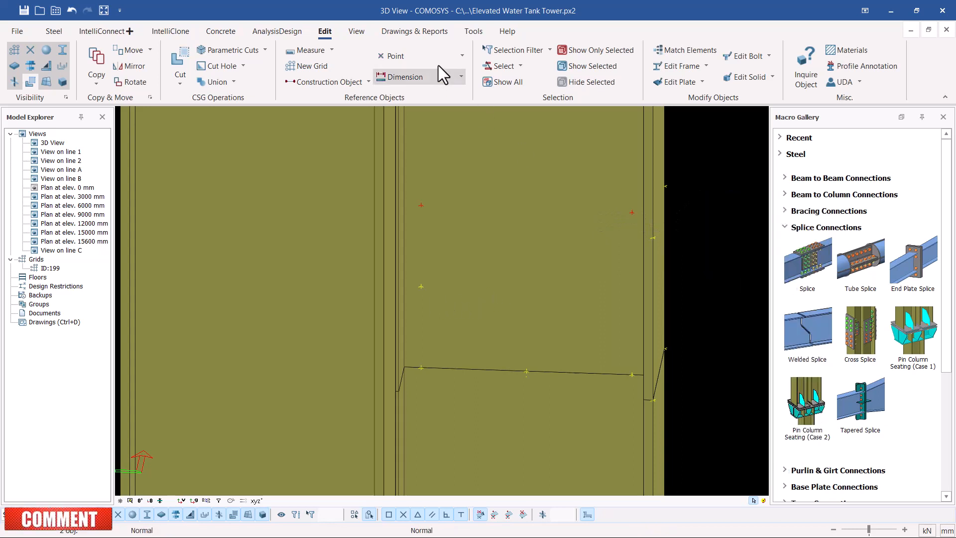
# - Project the new midpoint onto the line between the upper and joint-line points on the opposite side of the web
pyautogui.click(456, 61)
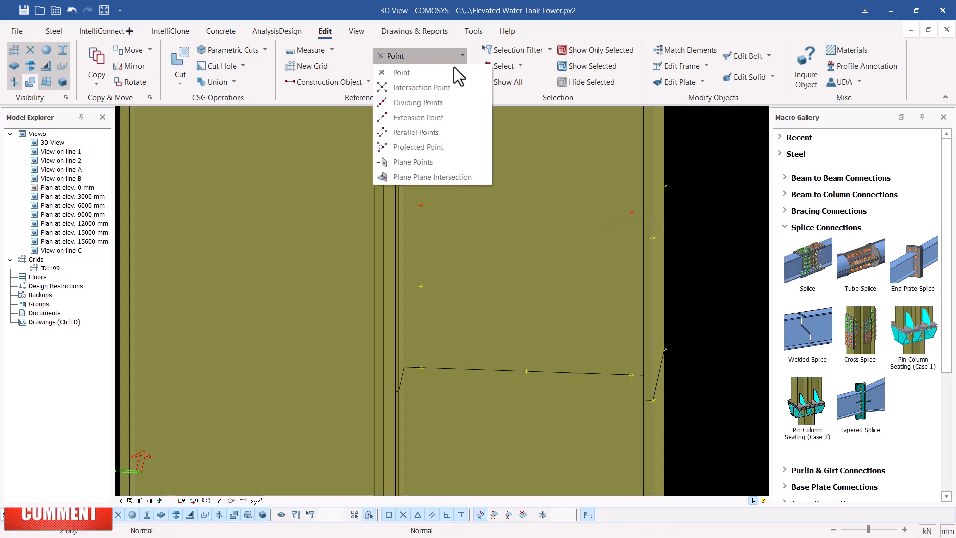
pyautogui.click(426, 147)
pyautogui.scroll(3, 615, 235)
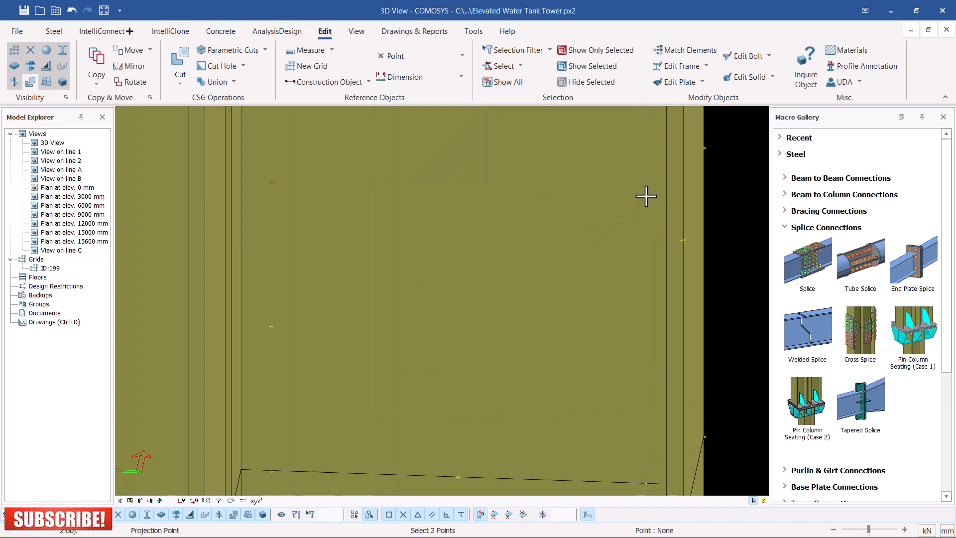
pyautogui.scroll(-3, 645, 197)
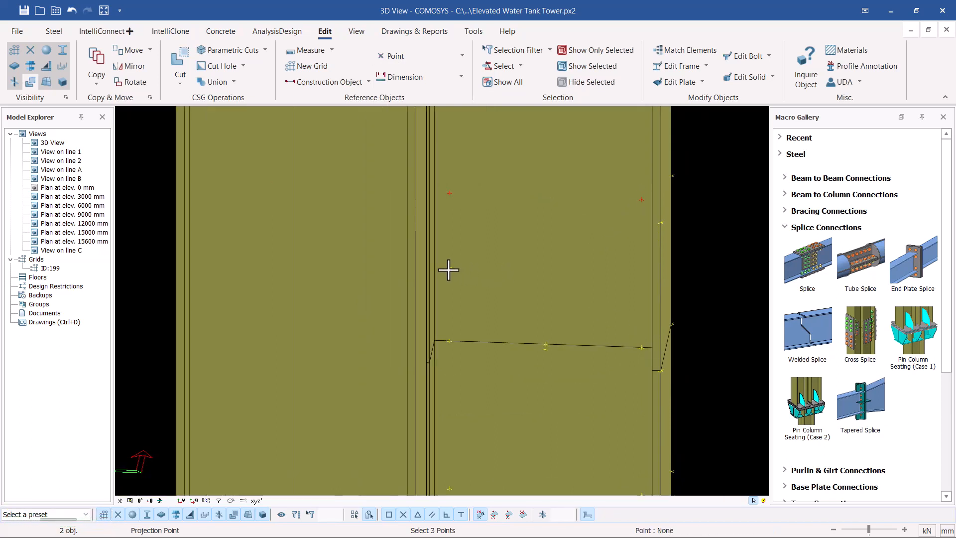
pyautogui.rightClick(738, 208)
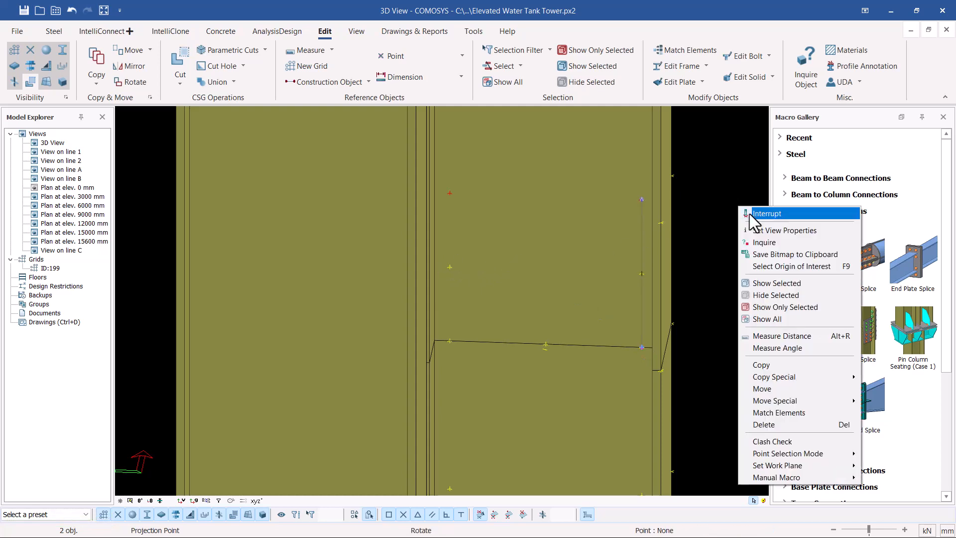
pyautogui.click(766, 213)
# - Copy the two intermediate web points downward, using the offset from the upper web point to the joint-line point below it
pyautogui.scroll(-2, 496, 256)
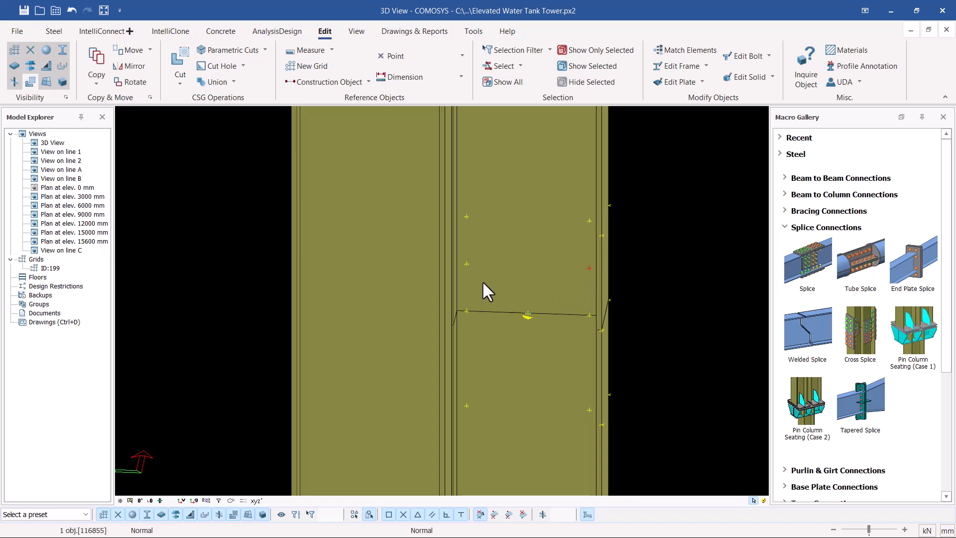
pyautogui.rightClick(660, 238)
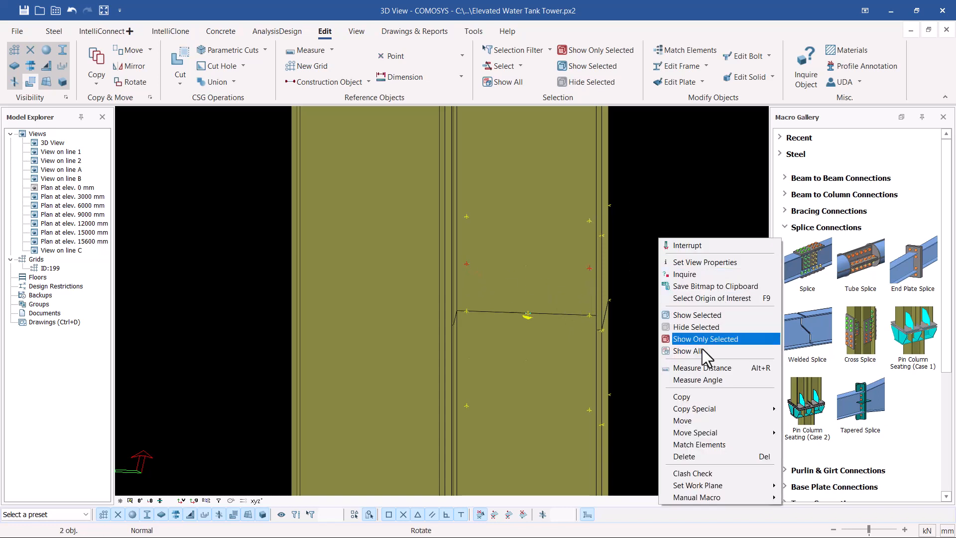
pyautogui.click(694, 398)
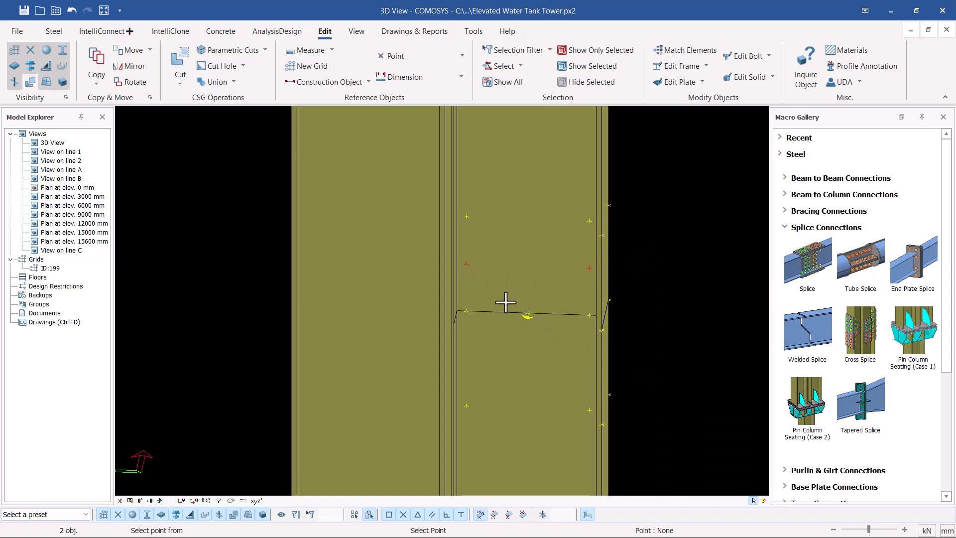
pyautogui.click(466, 217)
pyautogui.click(467, 312)
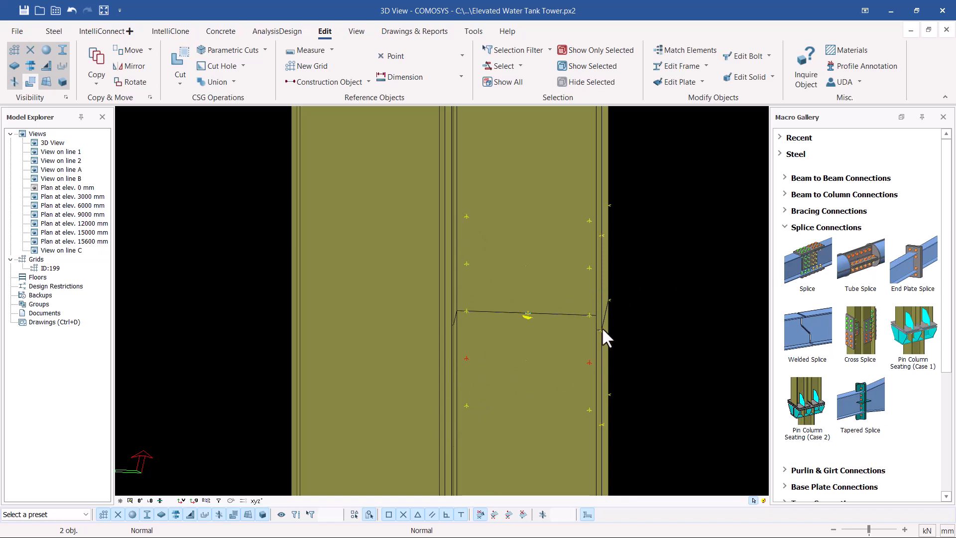
# - Create a contour plate across the column joint on the outer flange face through its two upper and two lower reference points
pyautogui.moveTo(541, 312); pyautogui.dragTo(527, 315, button='middle')
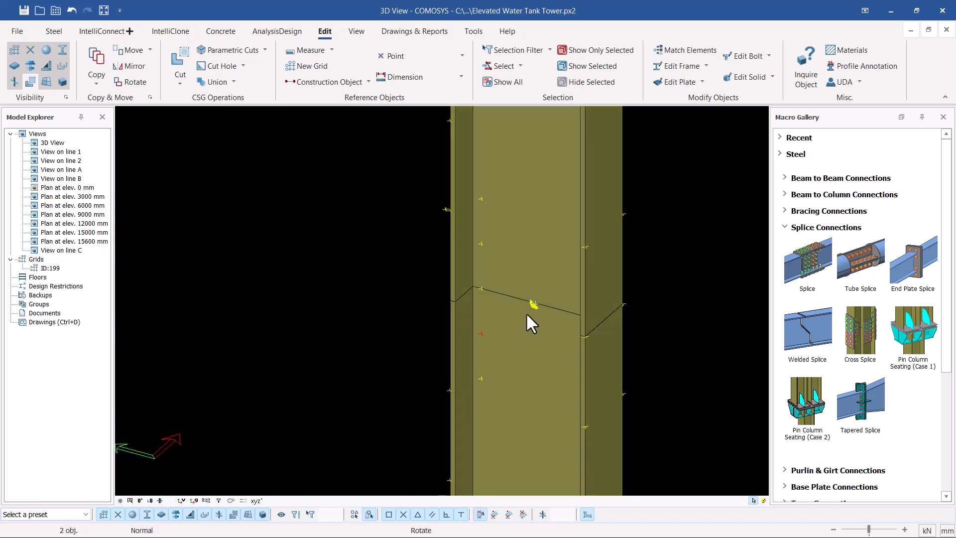
pyautogui.click(54, 32)
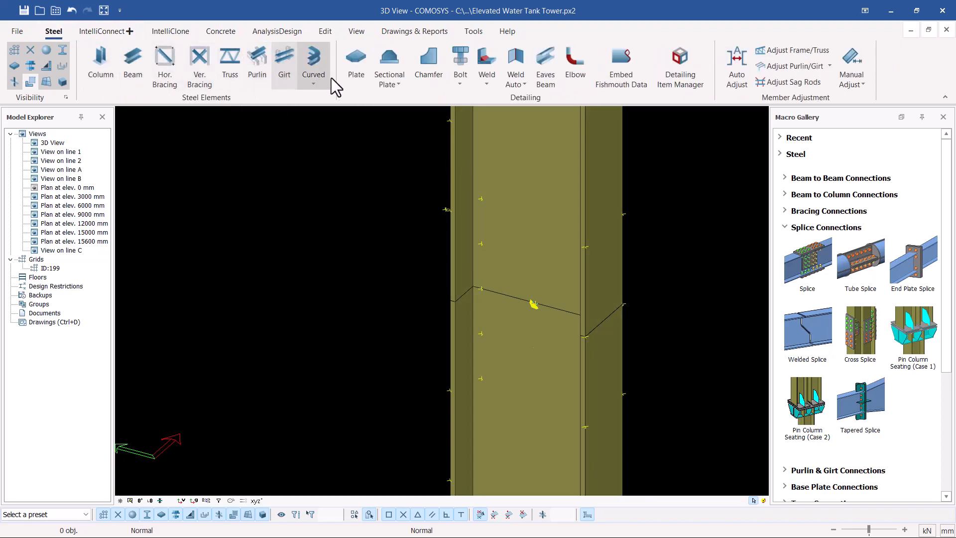
pyautogui.click(357, 65)
pyautogui.scroll(4, 523, 161)
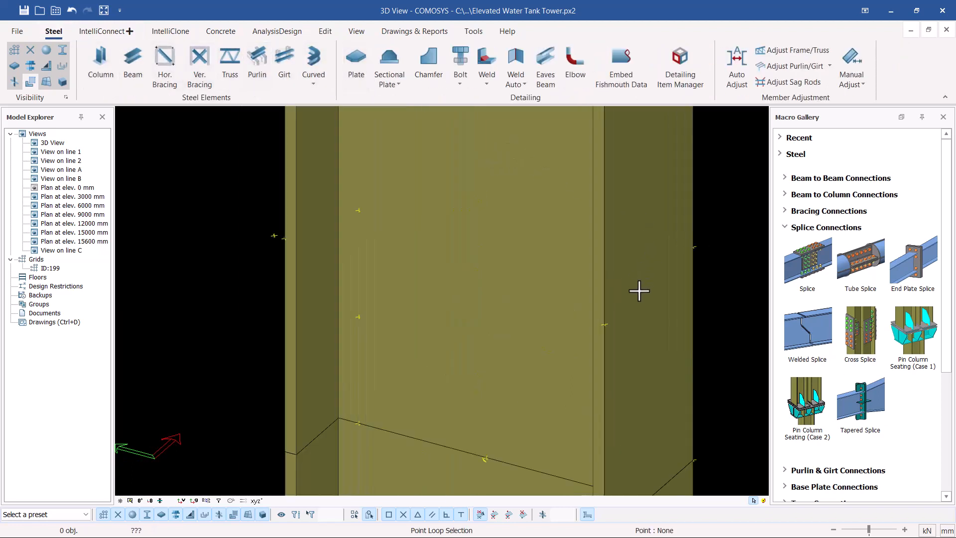
pyautogui.click(604, 324)
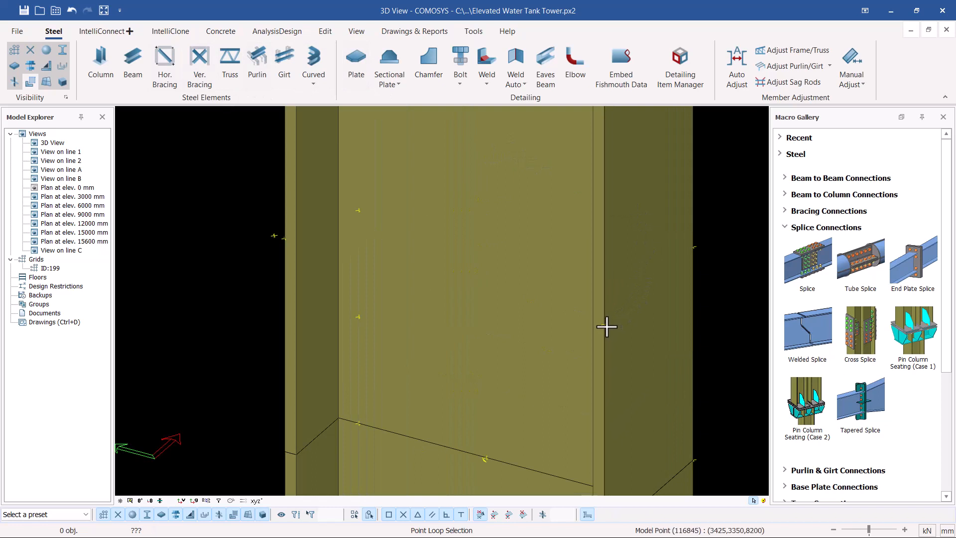
pyautogui.click(692, 249)
pyautogui.scroll(-8, 531, 189)
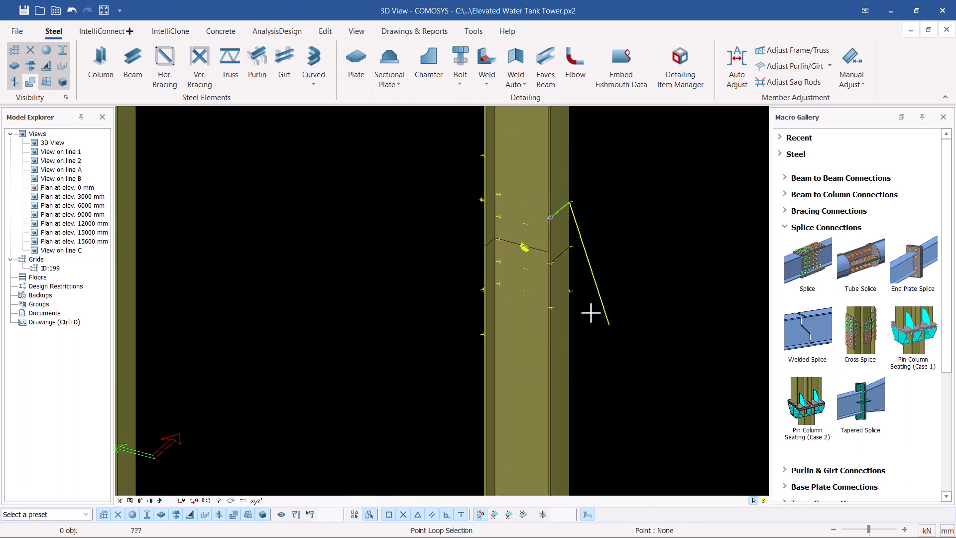
pyautogui.scroll(3, 572, 293)
pyautogui.scroll(1, 572, 293)
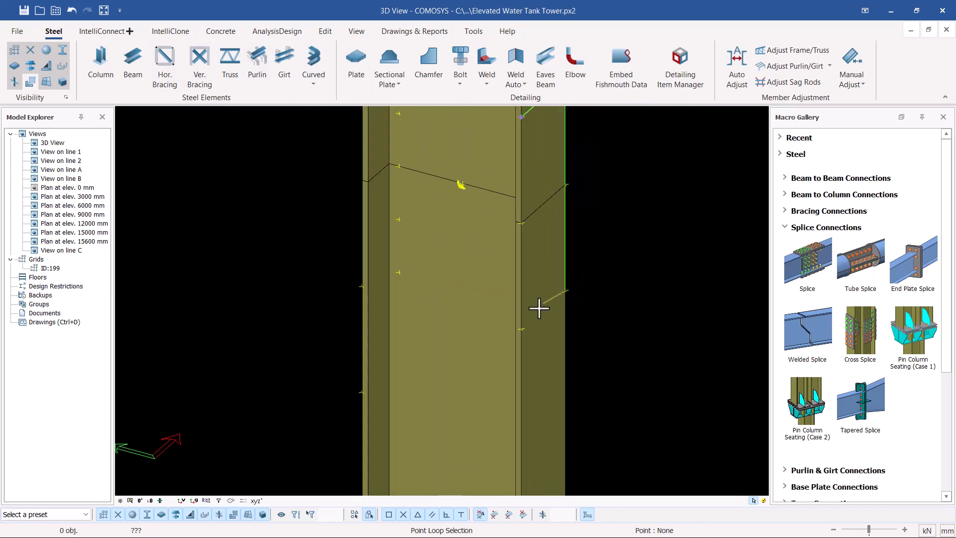
pyautogui.click(522, 333)
pyautogui.scroll(-1, 555, 220)
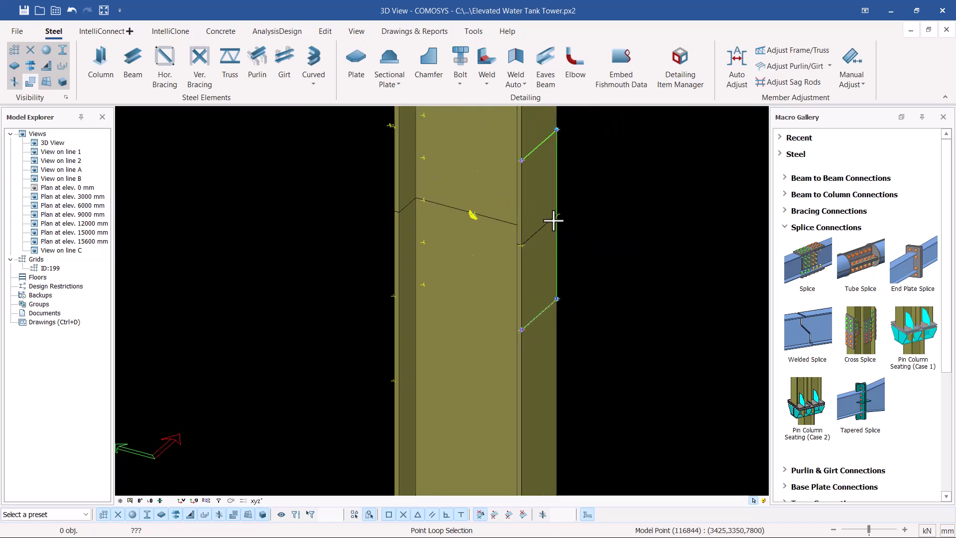
pyautogui.click(523, 173)
pyautogui.scroll(2, 604, 187)
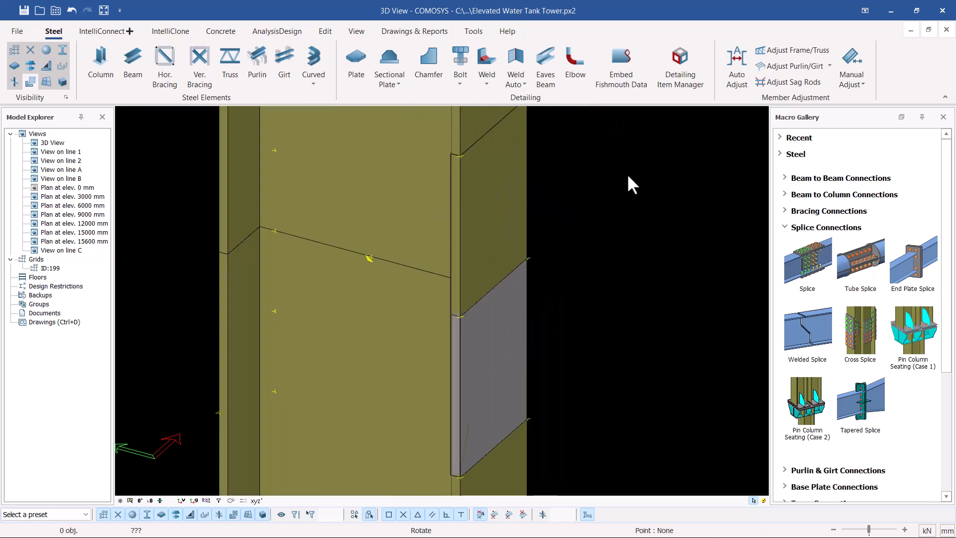
pyautogui.rightClick(627, 175)
pyautogui.click(642, 182)
# - Set the flange plate's thickness to 10 mm and its position in depth to Front, and apply the changes
pyautogui.scroll(2, 494, 347)
pyautogui.doubleClick(493, 345)
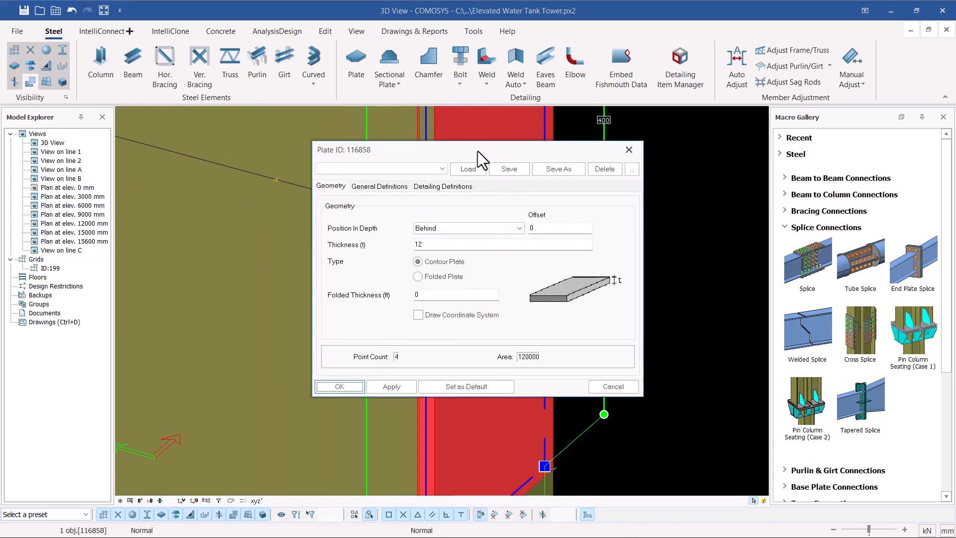
pyautogui.moveTo(477, 150); pyautogui.dragTo(754, 111)
pyautogui.click(712, 204)
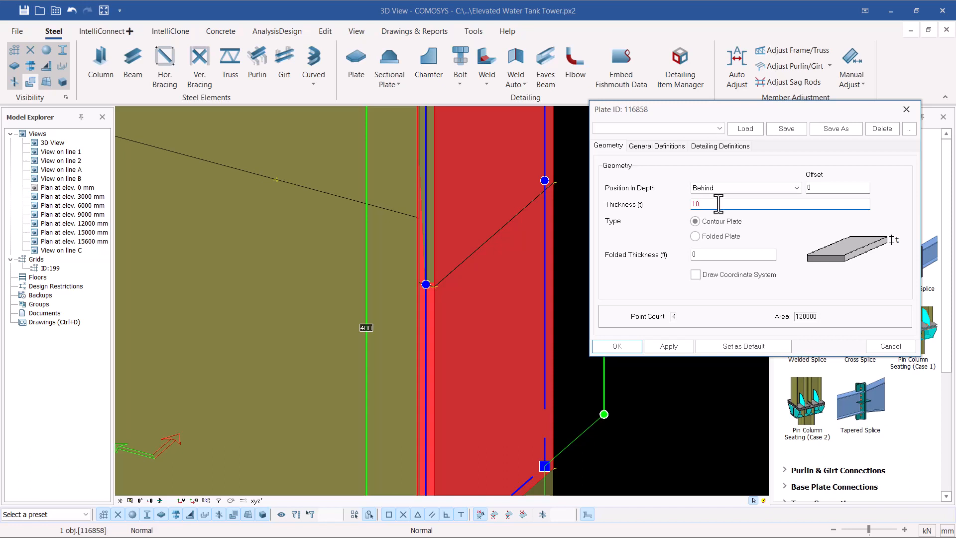
pyautogui.click(785, 188)
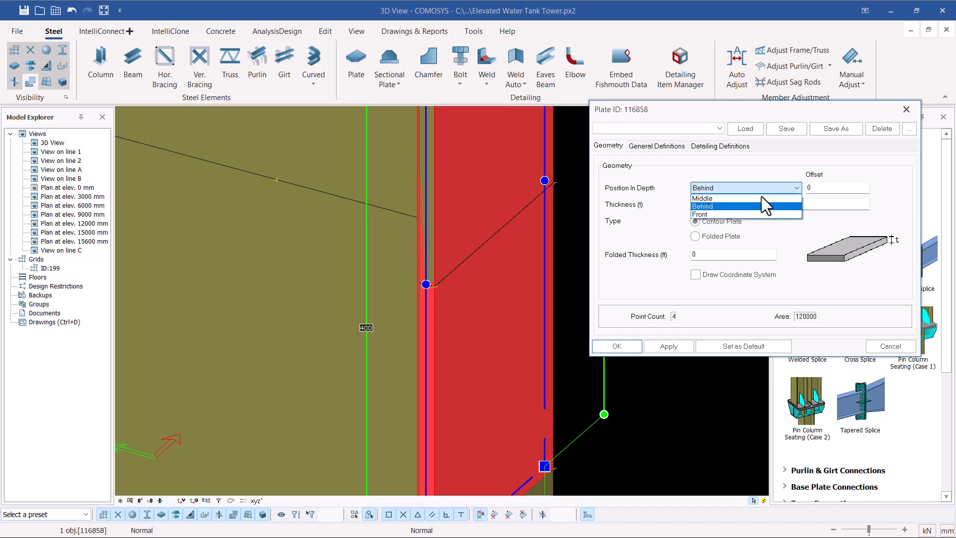
pyautogui.click(705, 213)
pyautogui.click(673, 348)
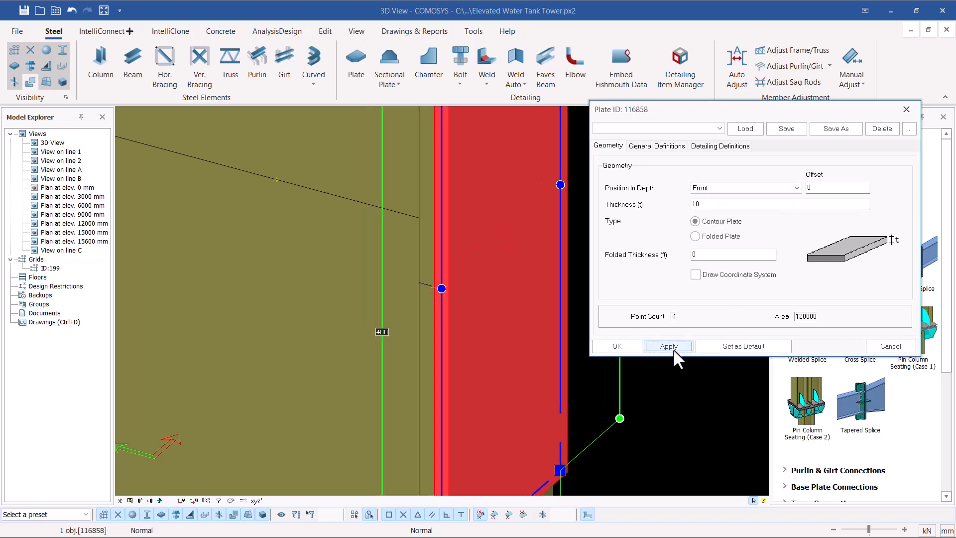
# - Accept the flange plate's settings and close its properties
pyautogui.click(625, 348)
pyautogui.scroll(3, 501, 233)
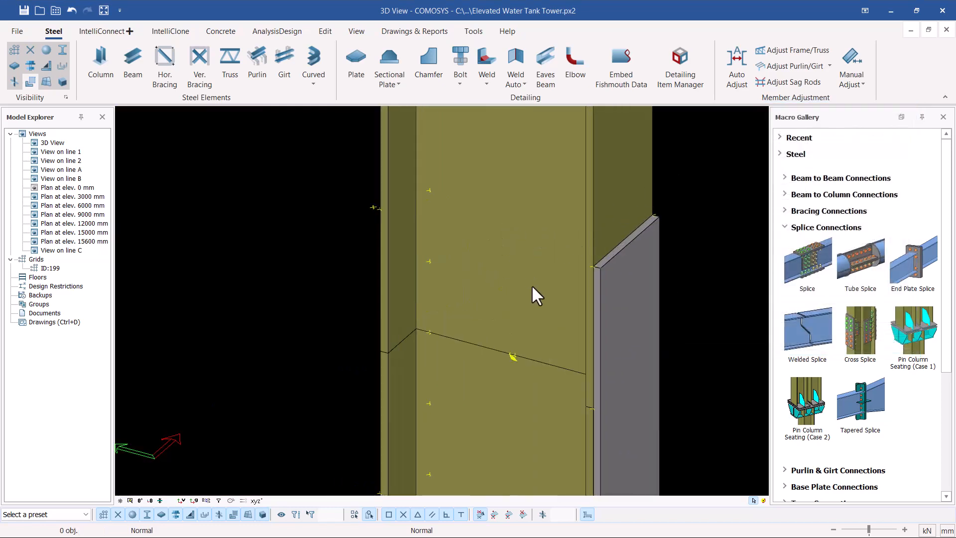
pyautogui.moveTo(531, 287); pyautogui.dragTo(565, 287, button='middle')
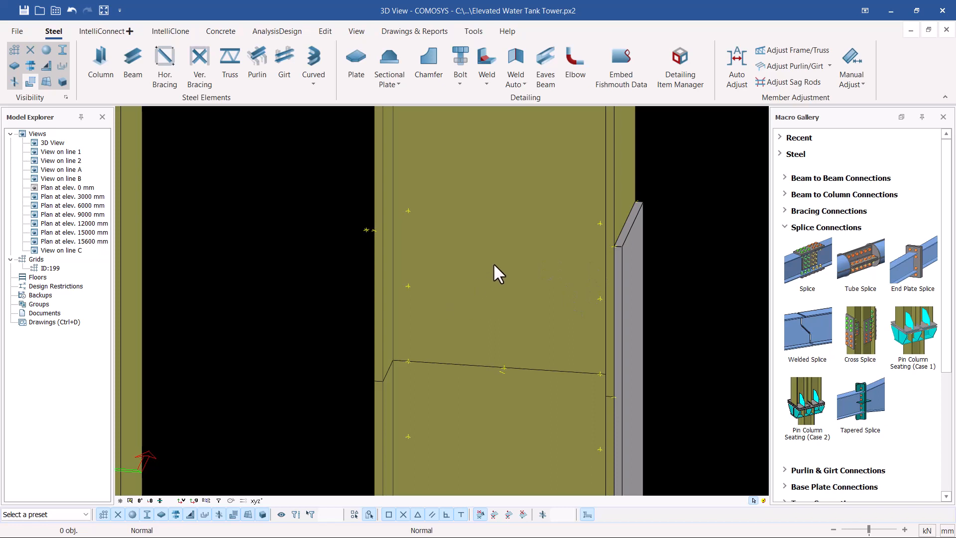
pyautogui.scroll(-2, 505, 267)
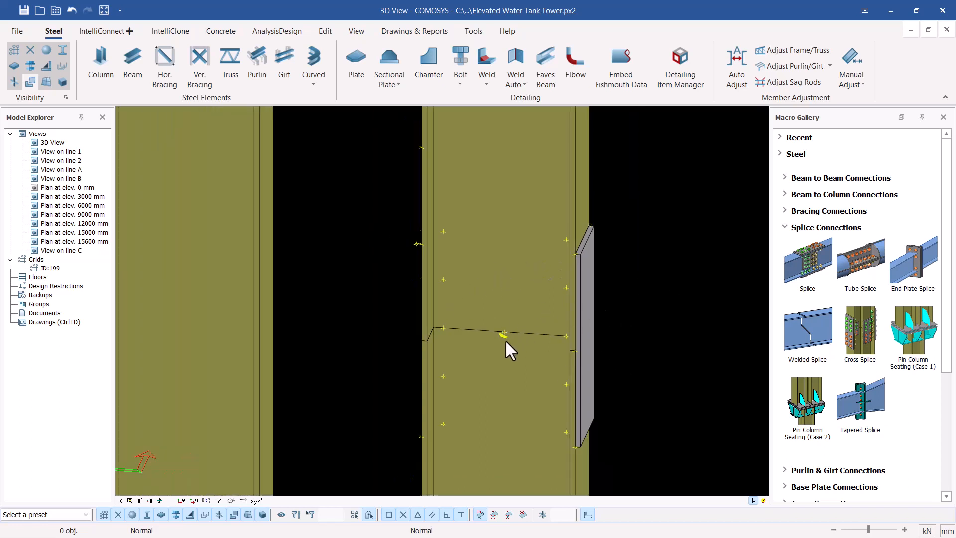
# - Create a 240 x 200 mm contour plate on the web through the reference points nearest above and below the column joint
pyautogui.click(355, 67)
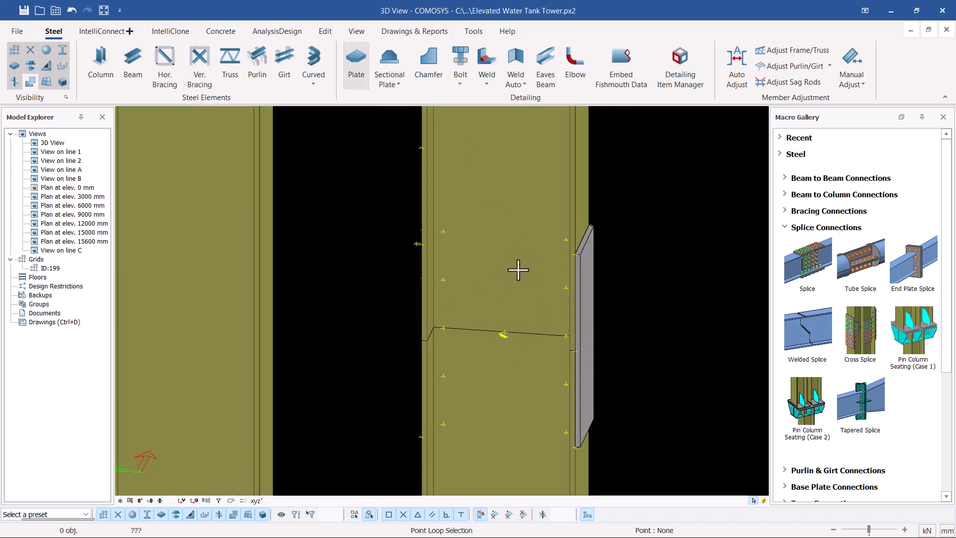
pyautogui.scroll(1, 495, 282)
pyautogui.click(426, 280)
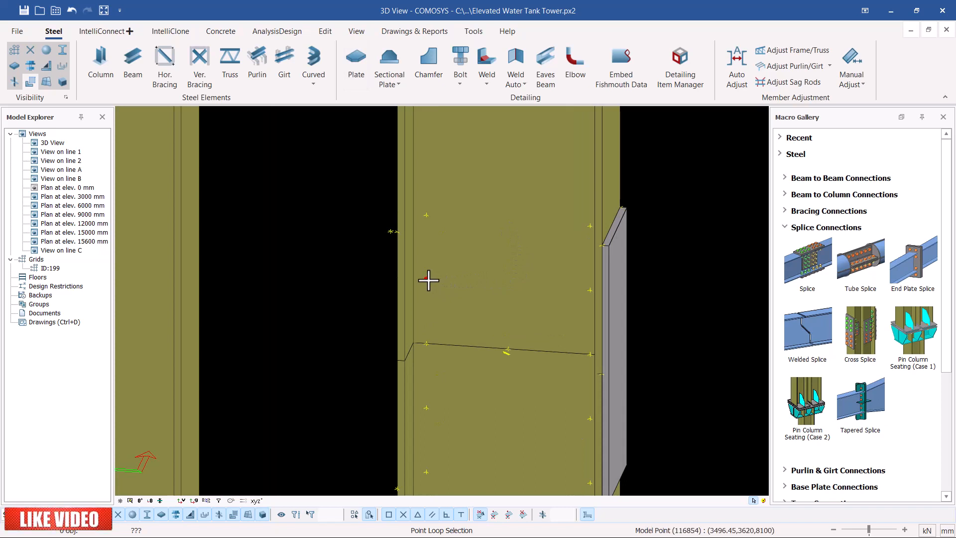
pyautogui.click(590, 290)
pyautogui.scroll(1, 559, 322)
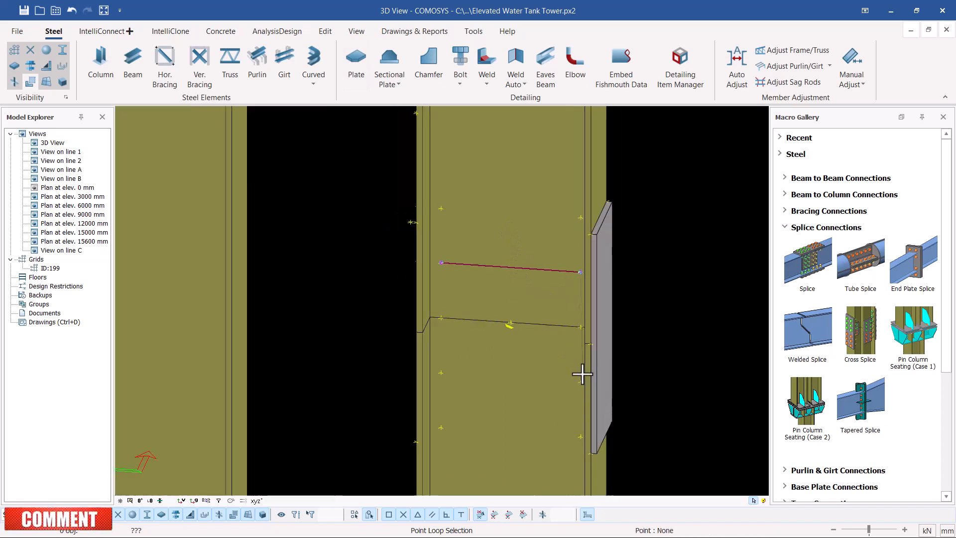
pyautogui.click(580, 389)
pyautogui.click(330, 373)
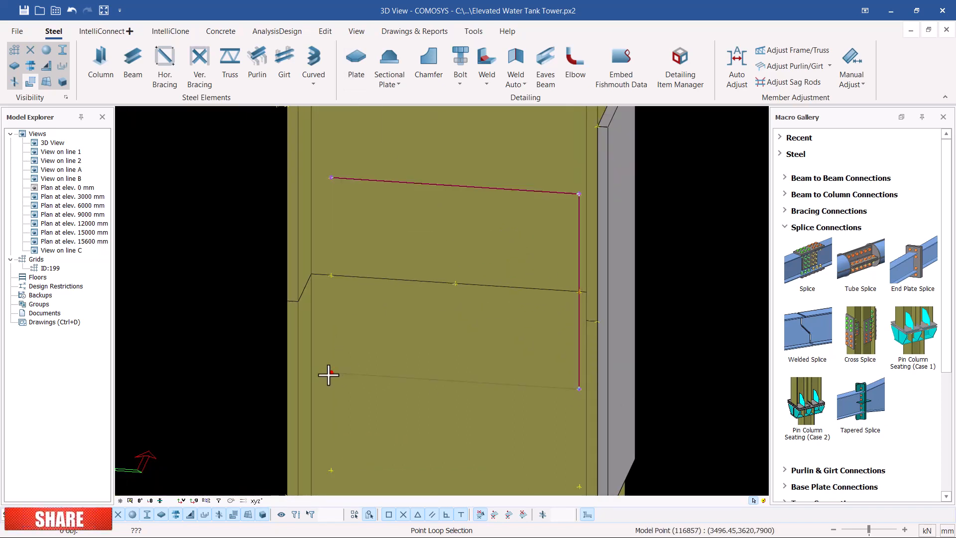
pyautogui.click(331, 178)
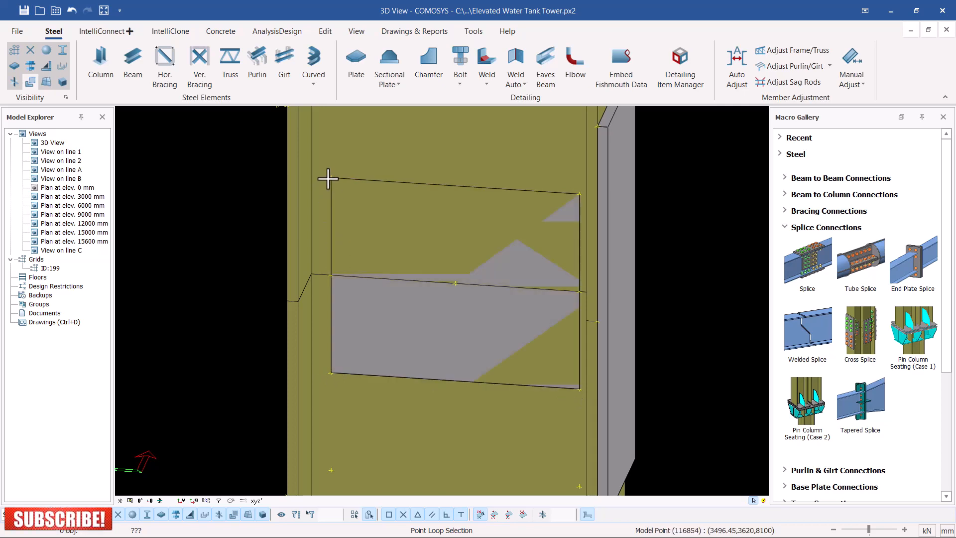
pyautogui.rightClick(672, 195)
pyautogui.click(694, 198)
# - Set the web plate's thickness to 10 mm and its position in depth to Front
pyautogui.doubleClick(465, 327)
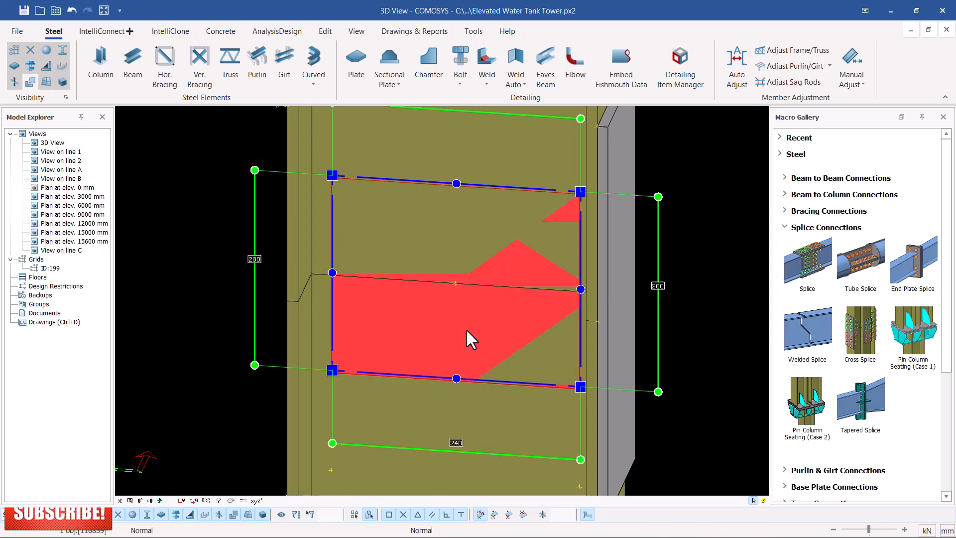
pyautogui.click(428, 244)
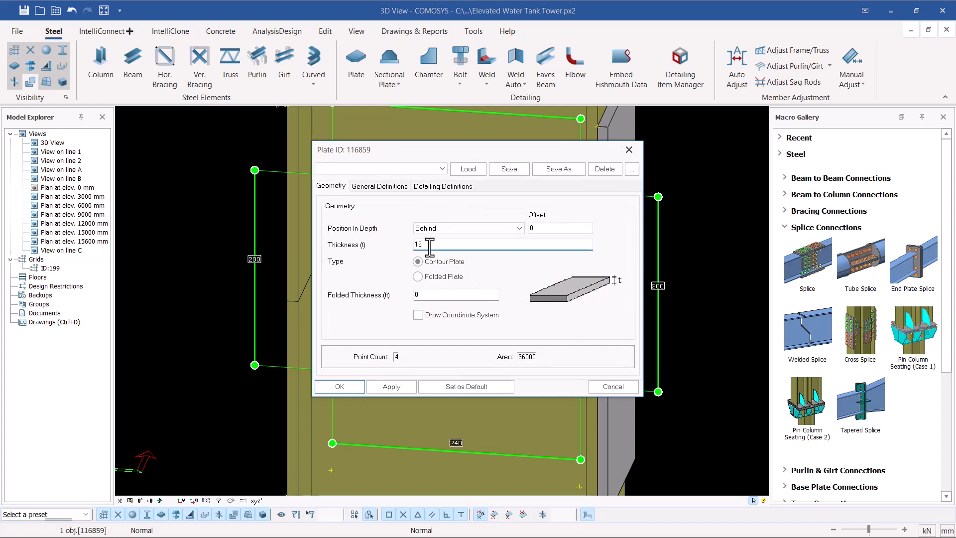
pyautogui.click(395, 387)
pyautogui.moveTo(451, 152); pyautogui.dragTo(683, 130)
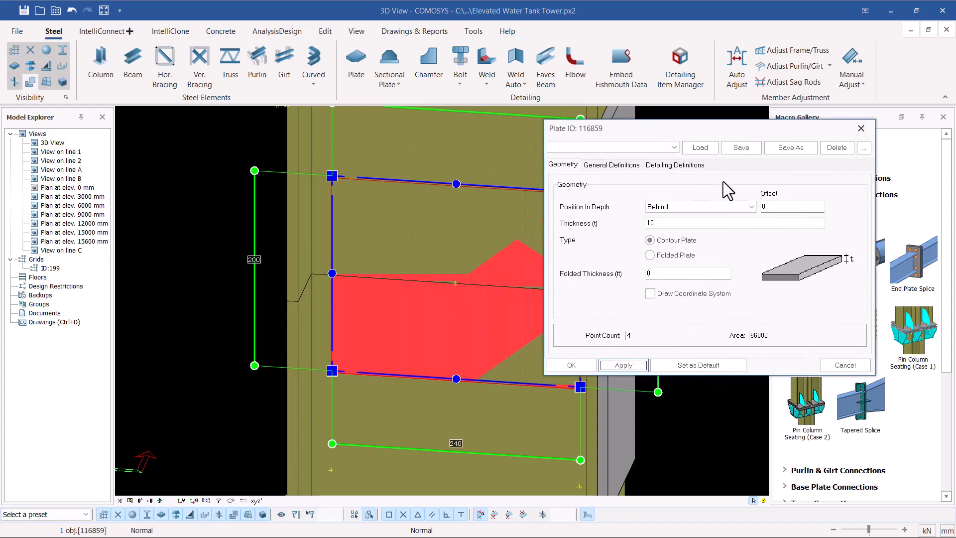
pyautogui.click(727, 204)
pyautogui.click(658, 233)
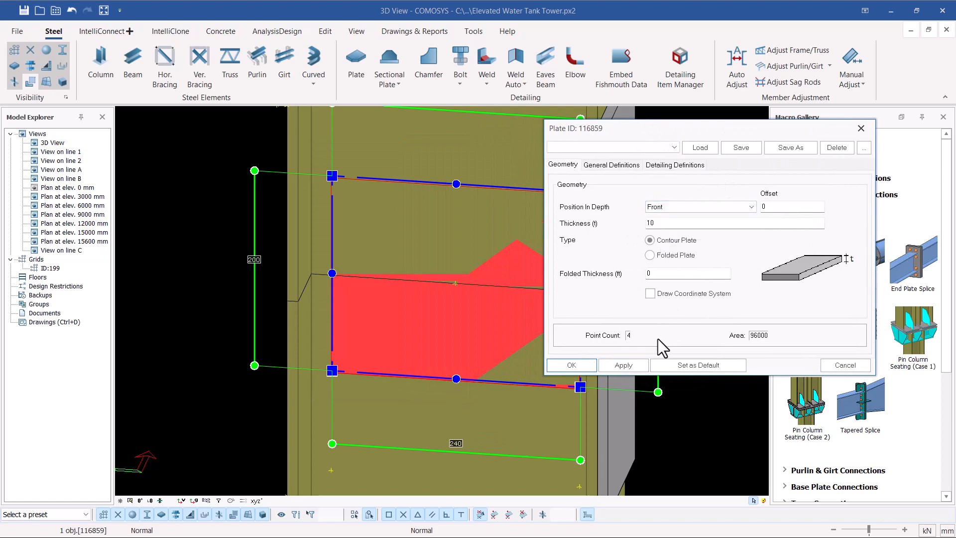
pyautogui.click(622, 367)
pyautogui.click(572, 365)
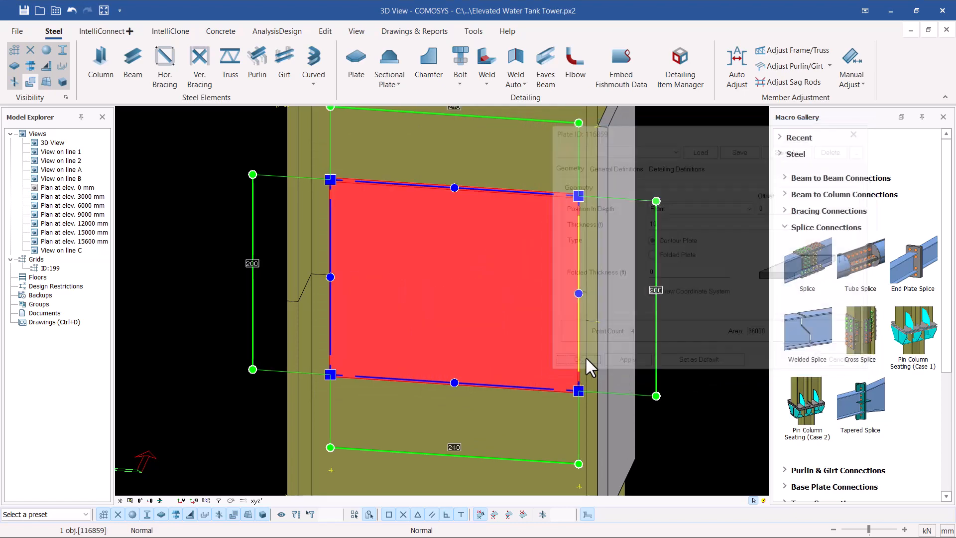
# - Inspect how the web and flange plates sit across the column joint, and clear the selection
pyautogui.scroll(-2, 585, 357)
pyautogui.moveTo(585, 356); pyautogui.dragTo(559, 255, button='middle')
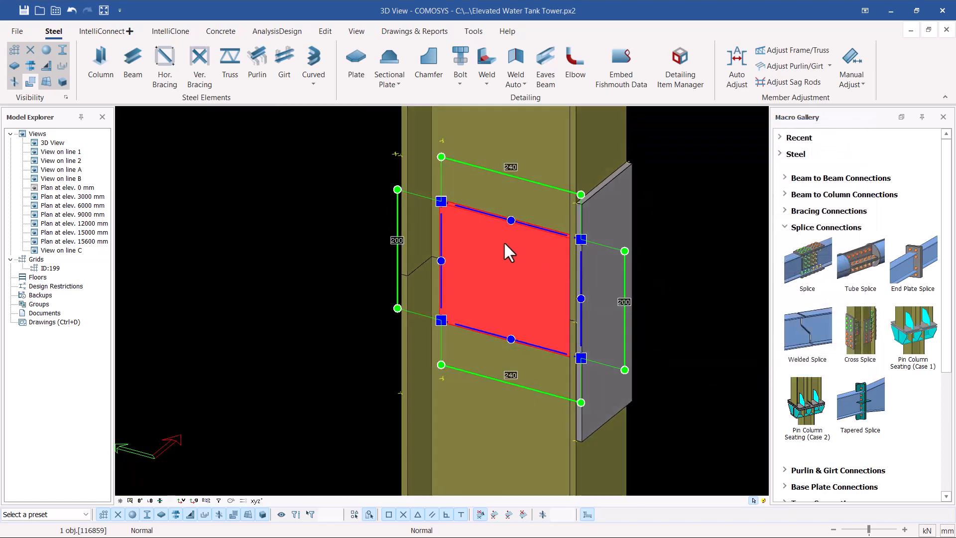
pyautogui.scroll(-2, 503, 241)
pyautogui.scroll(2, 512, 252)
pyautogui.scroll(2, 512, 252)
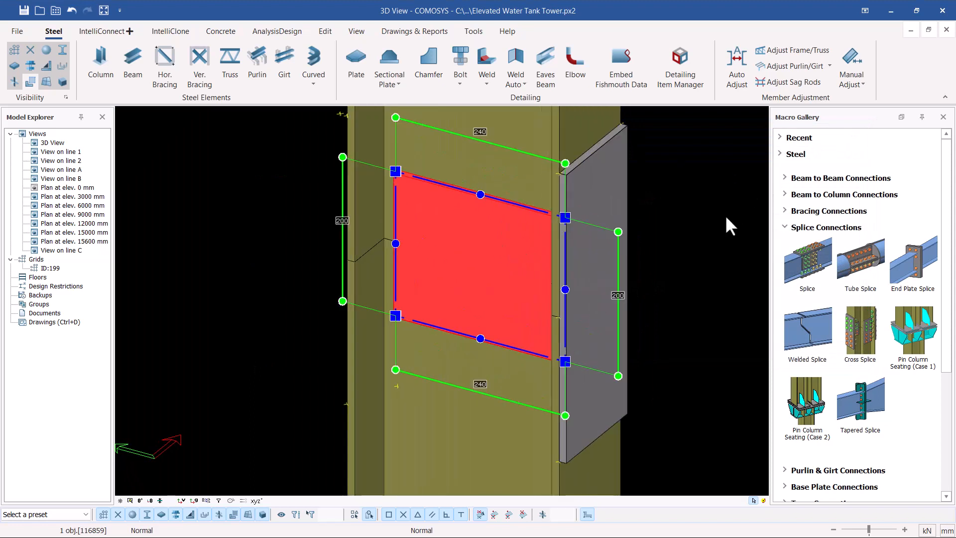
pyautogui.scroll(-3, 478, 249)
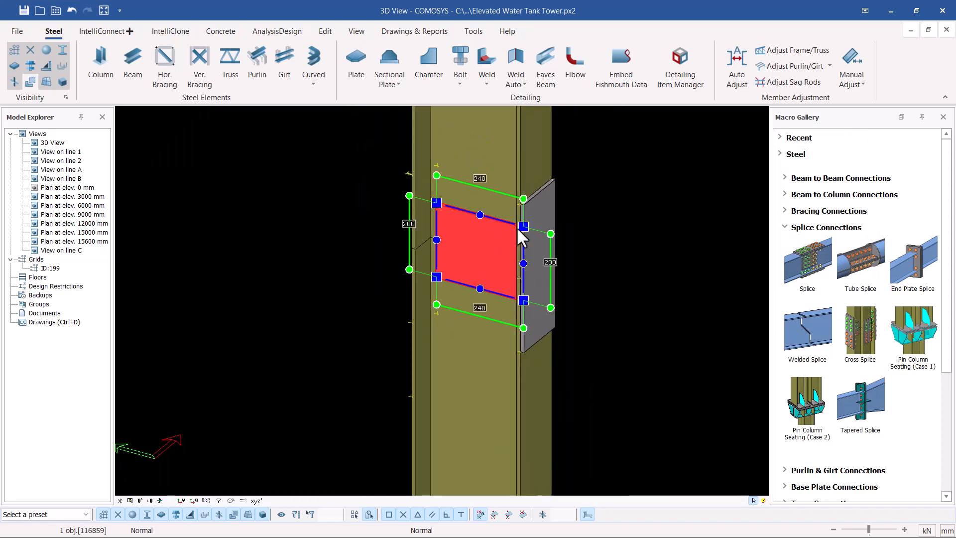
pyautogui.scroll(3, 546, 207)
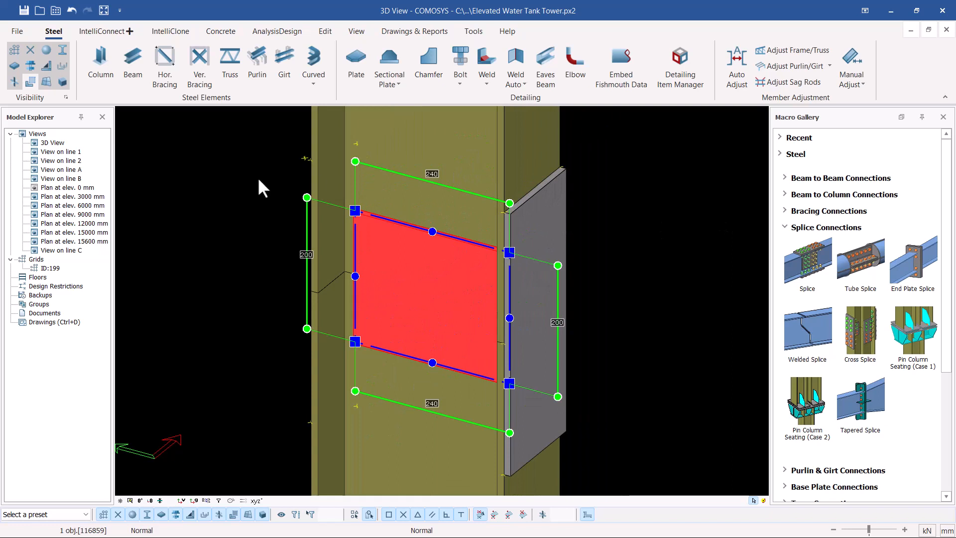
pyautogui.click(650, 211)
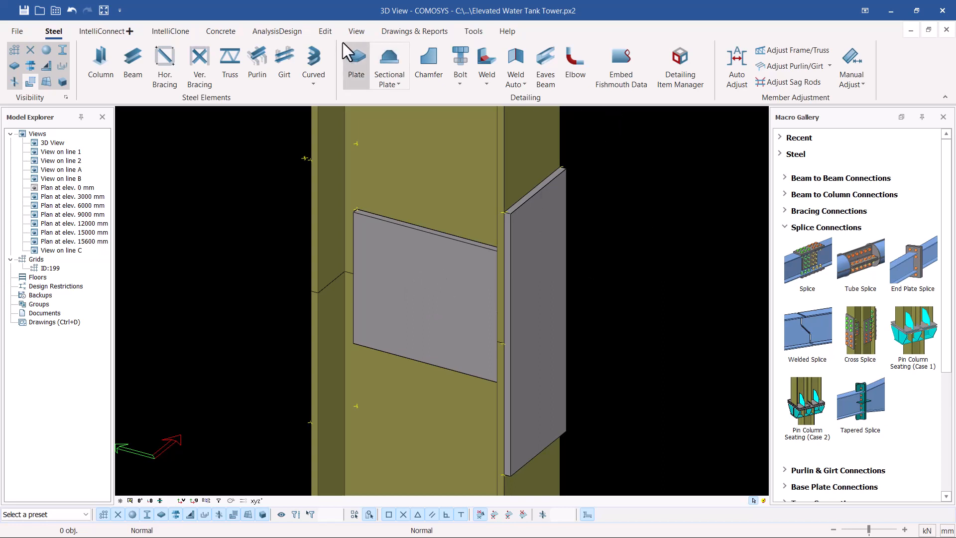
# - Align the work plane to the front surface of the web plate
pyautogui.click(356, 31)
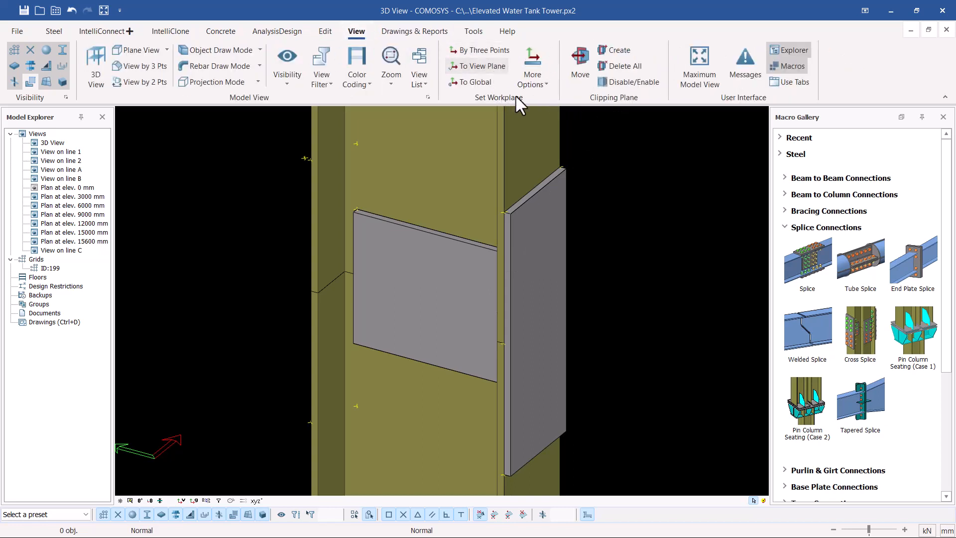
pyautogui.click(545, 85)
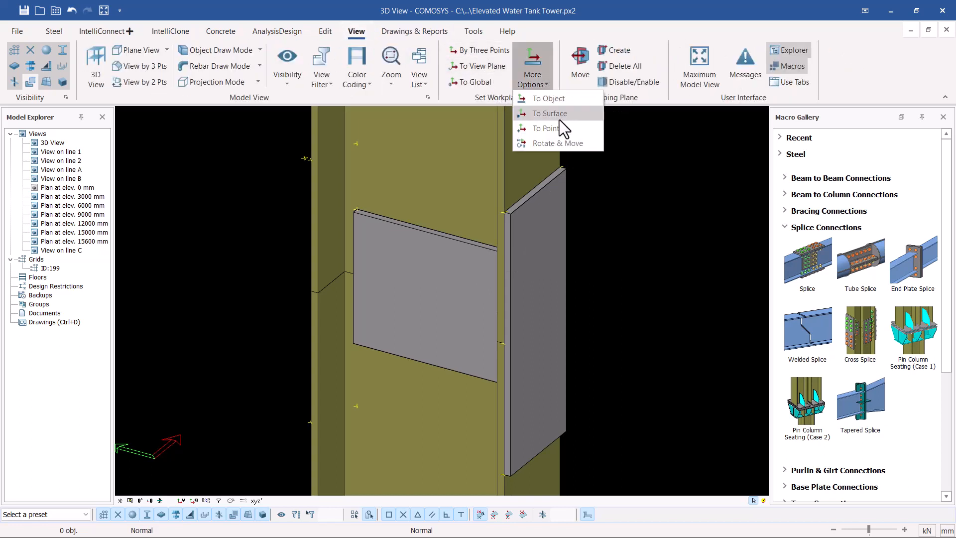
pyautogui.click(553, 114)
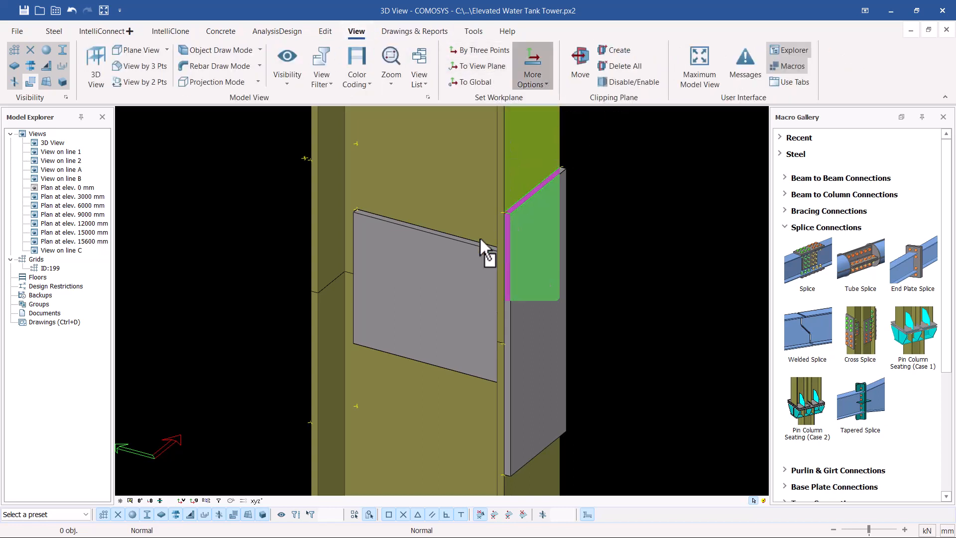
pyautogui.click(401, 287)
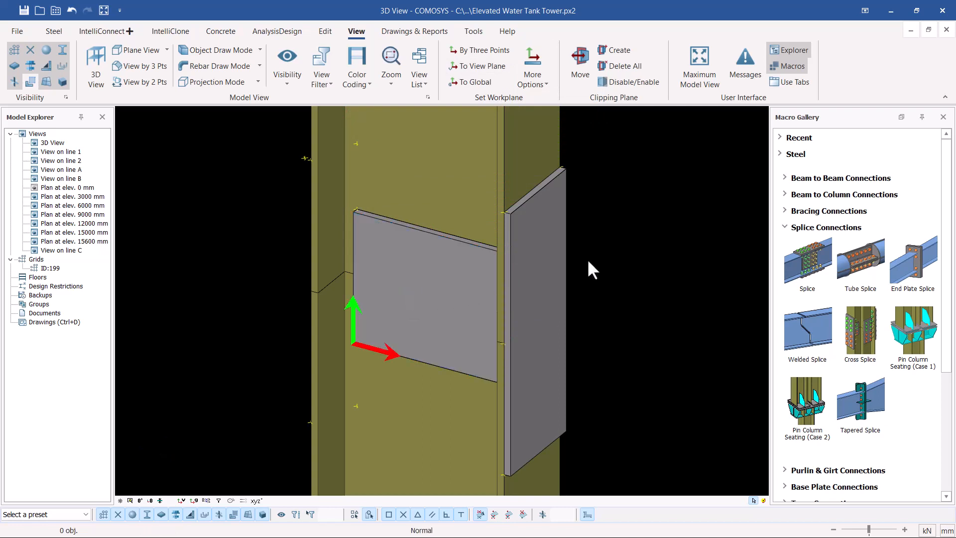
# - Mirror-copy the flange plate to the opposite flange about a vertical line through the midpoints of the web plate's upper and lower edges
pyautogui.click(540, 254)
pyautogui.rightClick(677, 202)
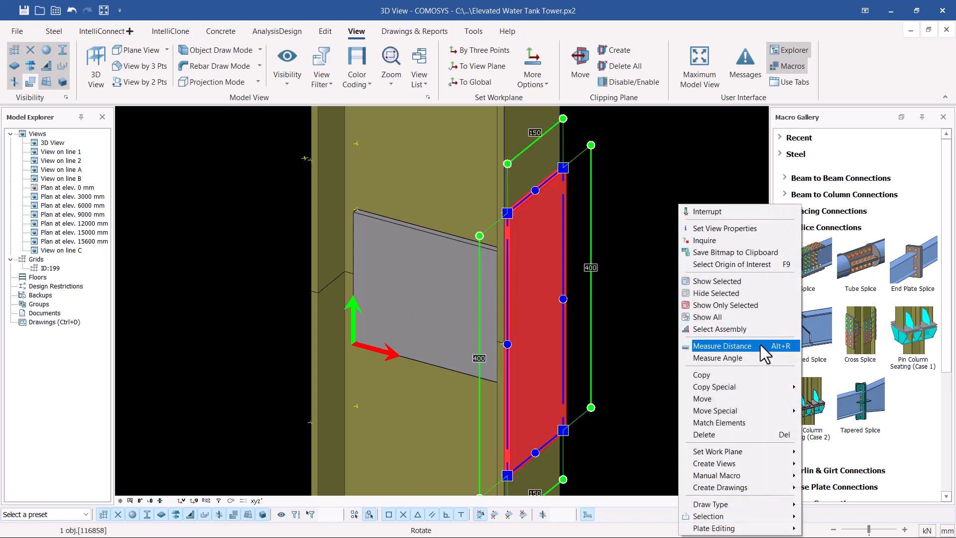
pyautogui.moveTo(746, 386)
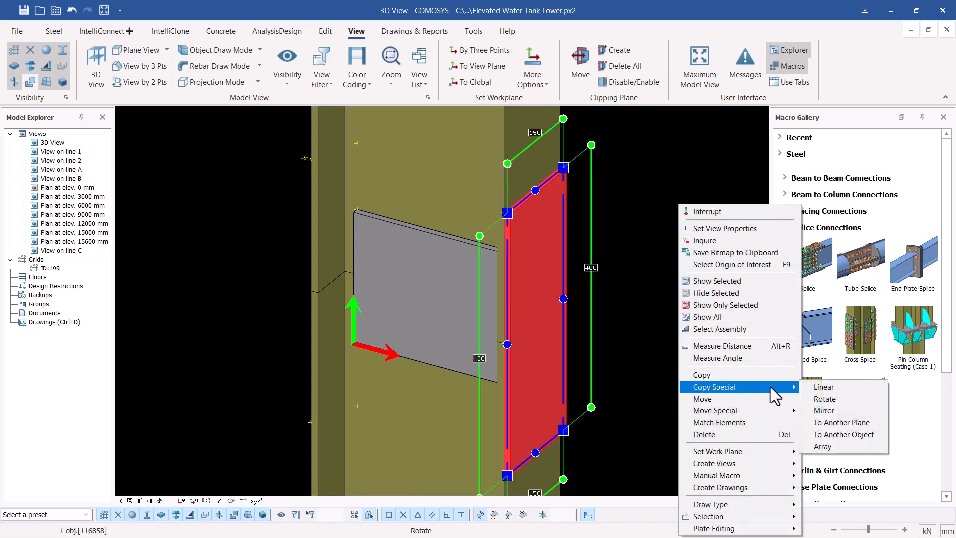
pyautogui.click(817, 410)
pyautogui.scroll(3, 437, 260)
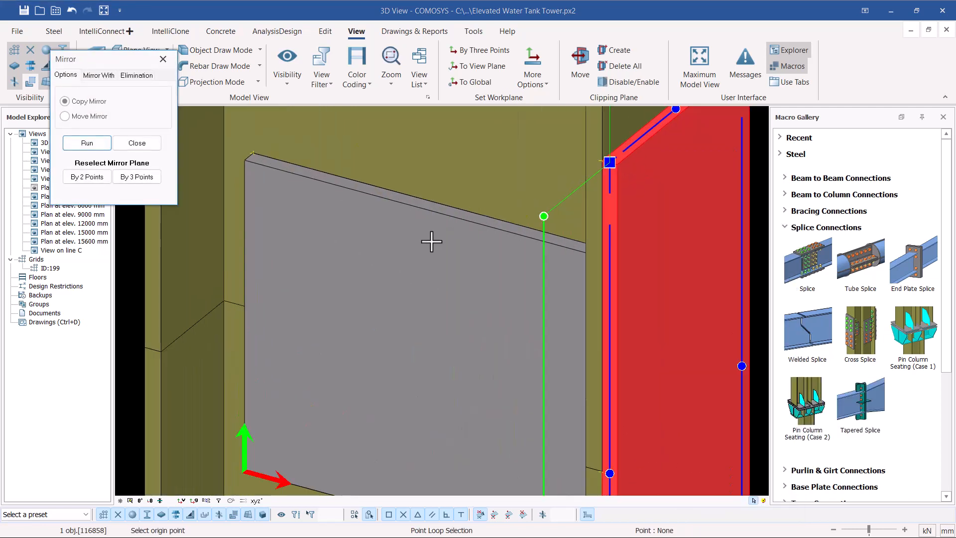
pyautogui.click(422, 210)
pyautogui.scroll(-2, 423, 207)
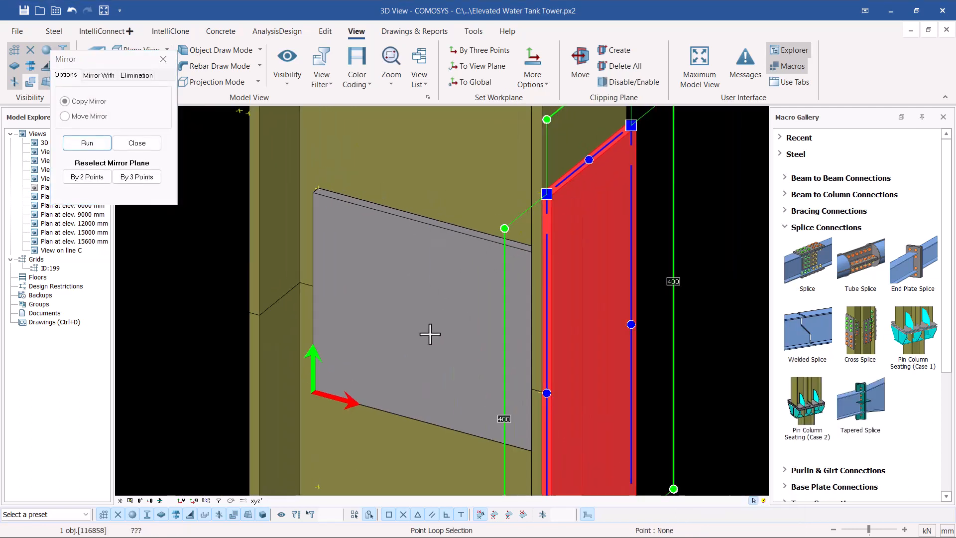
pyautogui.click(433, 425)
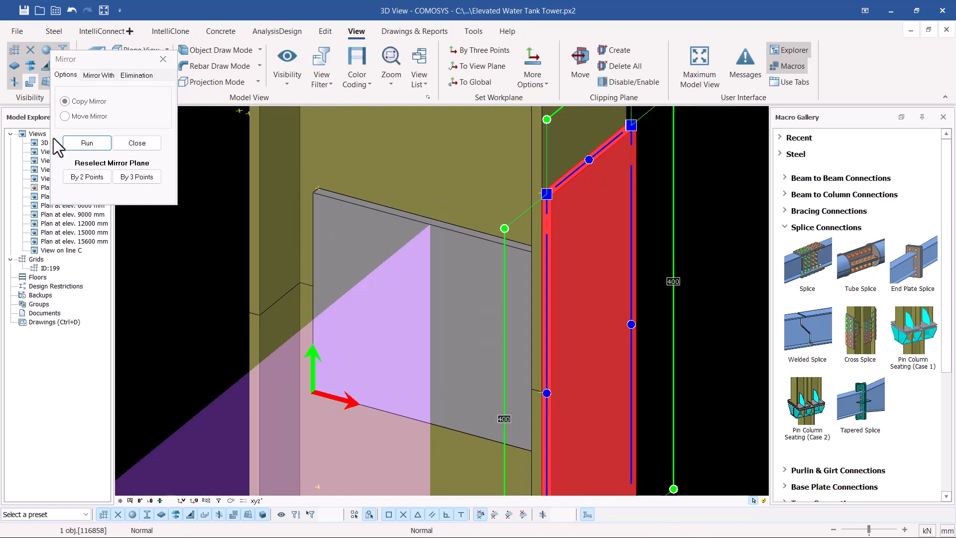
pyautogui.click(74, 142)
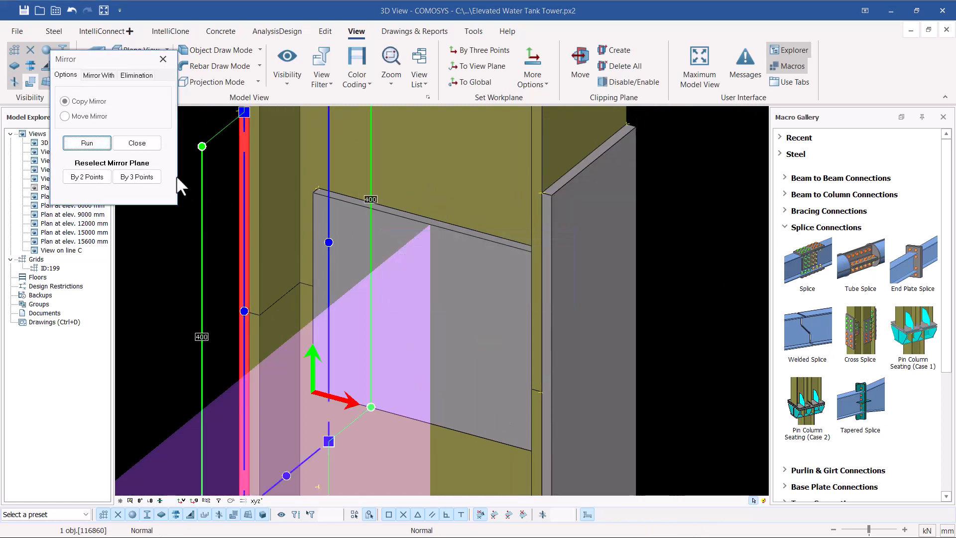
pyautogui.click(137, 143)
pyautogui.click(697, 191)
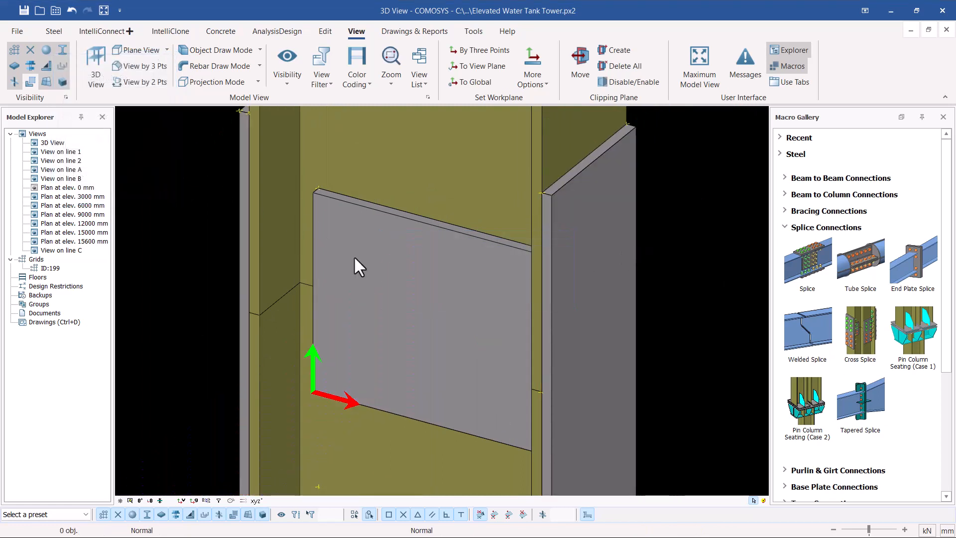
# - Align the work plane to the outer face of the original flange plate
pyautogui.scroll(-2, 353, 255)
pyautogui.scroll(2, 344, 306)
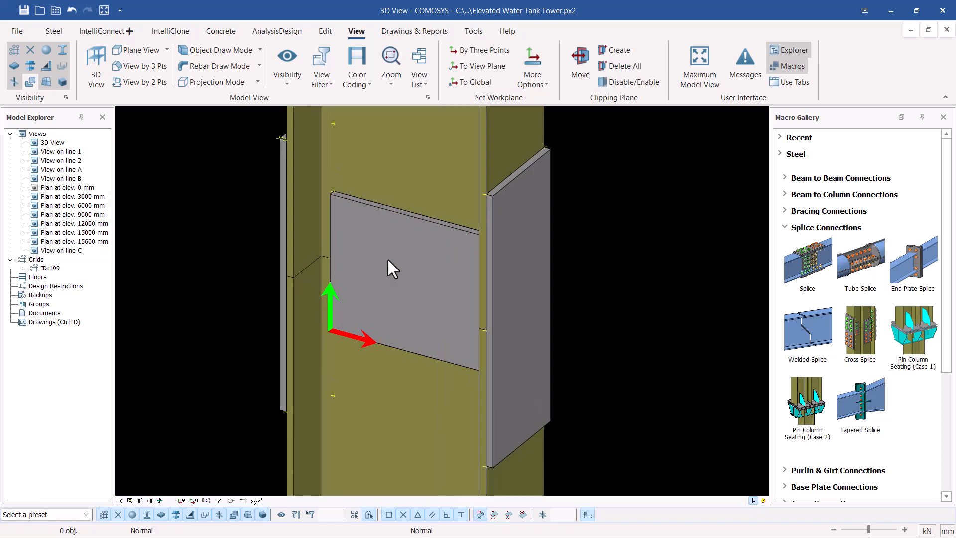
pyautogui.scroll(1, 346, 302)
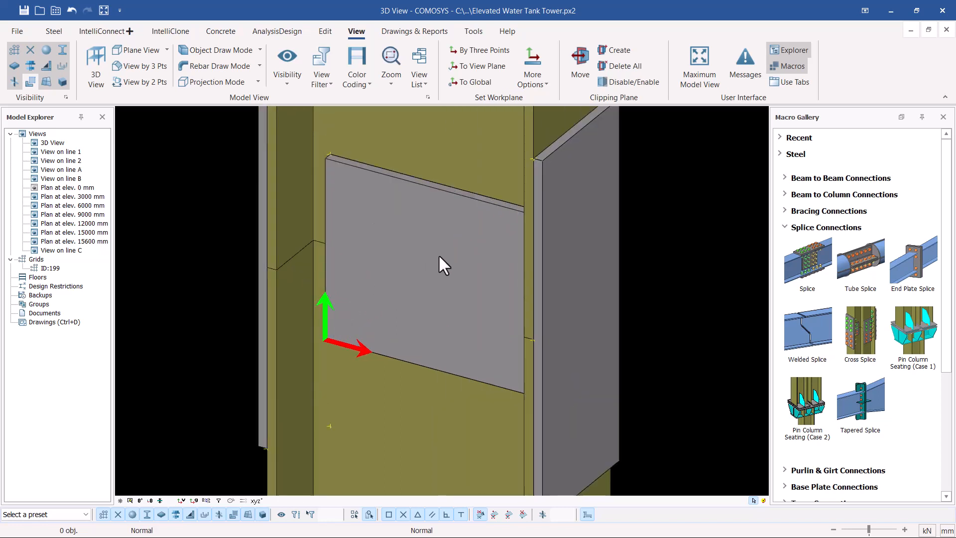
pyautogui.click(545, 85)
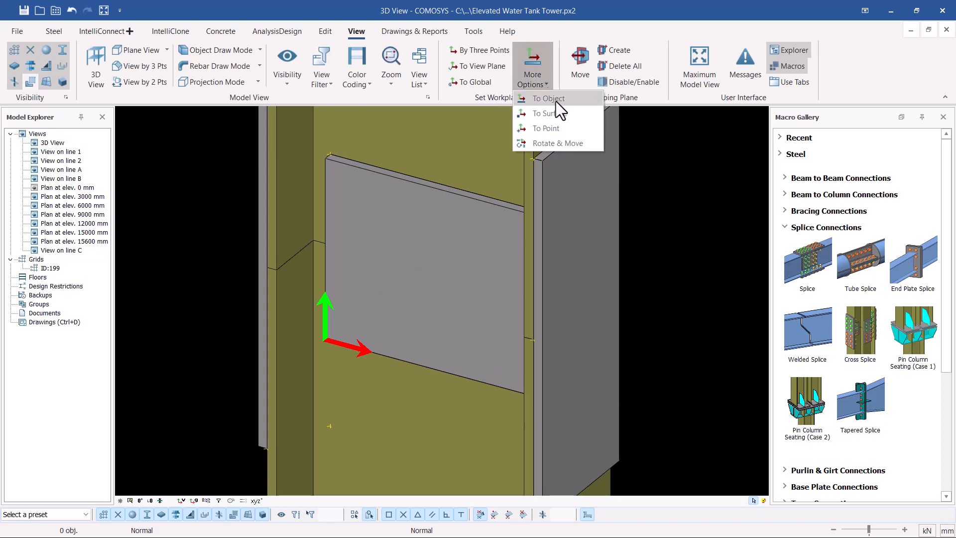
pyautogui.click(553, 94)
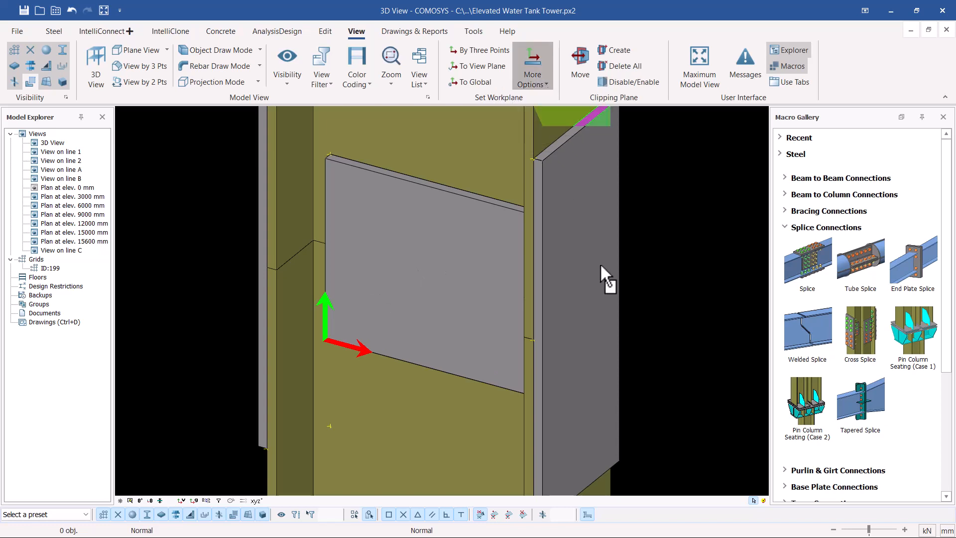
pyautogui.click(598, 317)
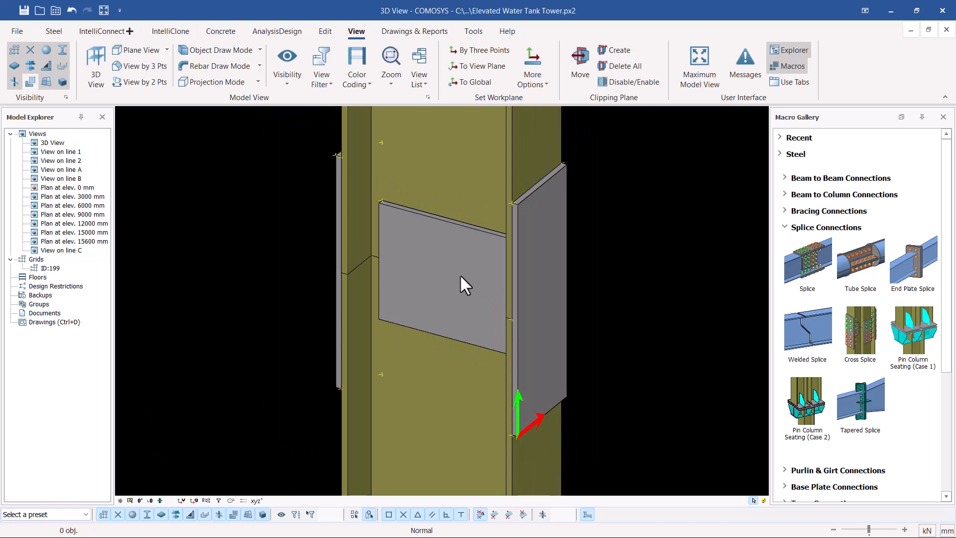
# - Mirror-copy the web plate to the opposite side of the web about a vertical line through the midpoints of the flange plate's upper and lower edges
pyautogui.click(484, 277)
pyautogui.rightClick(640, 188)
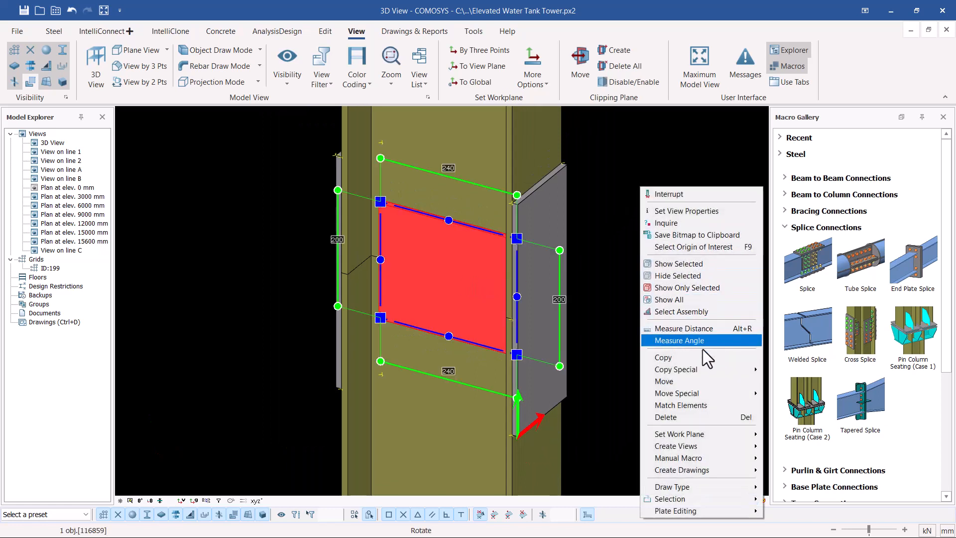
pyautogui.moveTo(695, 371)
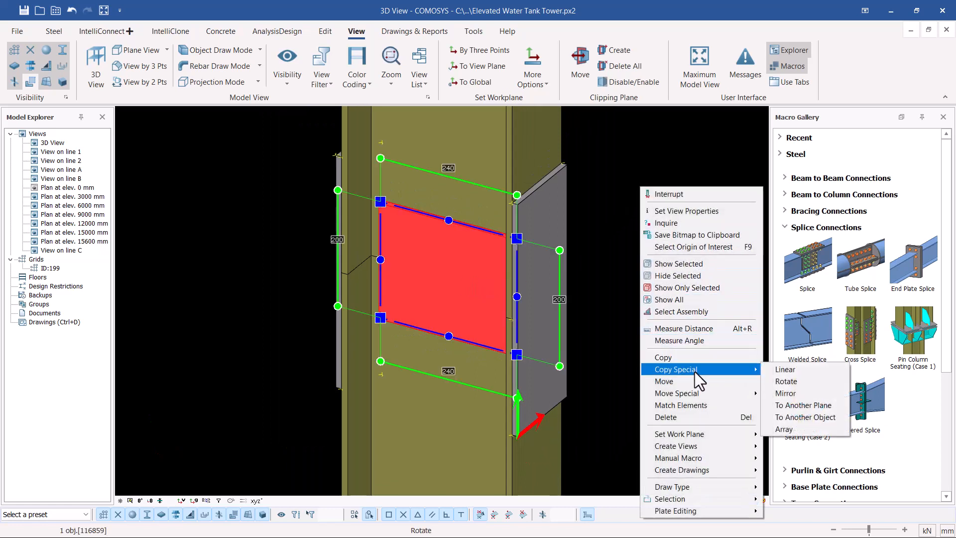
pyautogui.click(786, 393)
pyautogui.scroll(1, 540, 198)
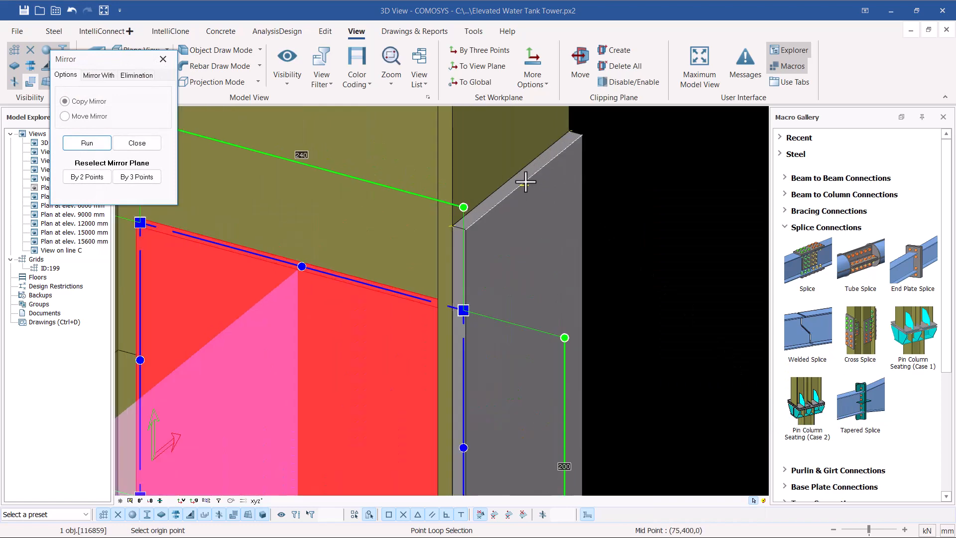
pyautogui.scroll(-2, 522, 186)
pyautogui.click(523, 177)
pyautogui.scroll(-1, 525, 175)
pyautogui.scroll(1, 530, 461)
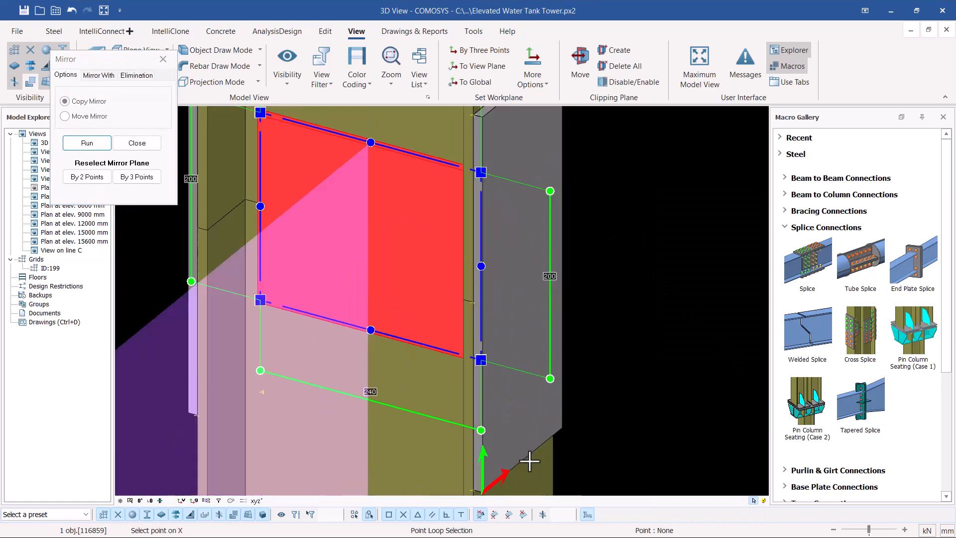
pyautogui.click(528, 462)
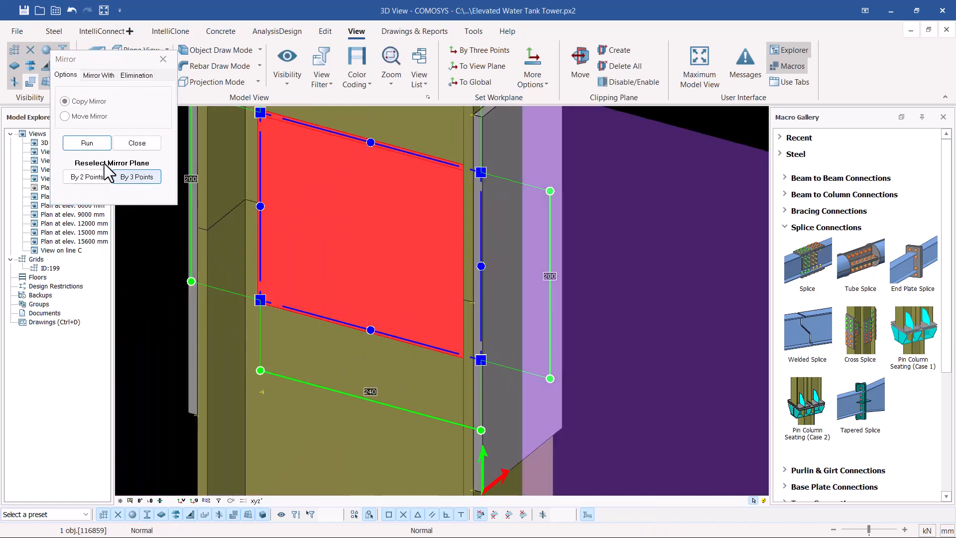
pyautogui.click(105, 146)
pyautogui.scroll(-2, 452, 277)
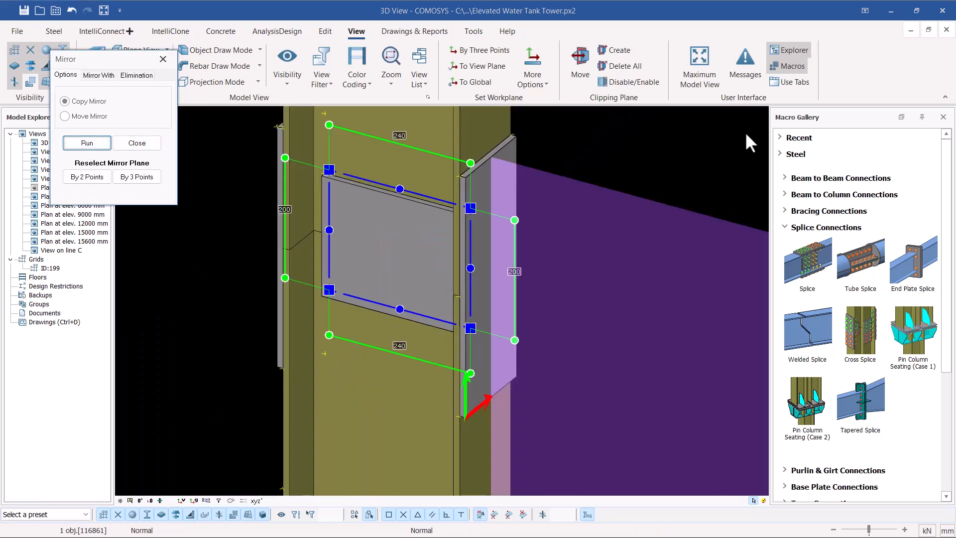
pyautogui.click(745, 131)
pyautogui.click(147, 148)
pyautogui.moveTo(470, 264)
pyautogui.mouseDown(button='middle')
pyautogui.moveTo(405, 247)
pyautogui.moveTo(427, 256)
pyautogui.moveTo(508, 248)
pyautogui.moveTo(488, 264)
pyautogui.moveTo(408, 259)
pyautogui.moveTo(512, 251)
pyautogui.moveTo(438, 264)
pyautogui.moveTo(480, 250)
pyautogui.mouseUp(button='middle')
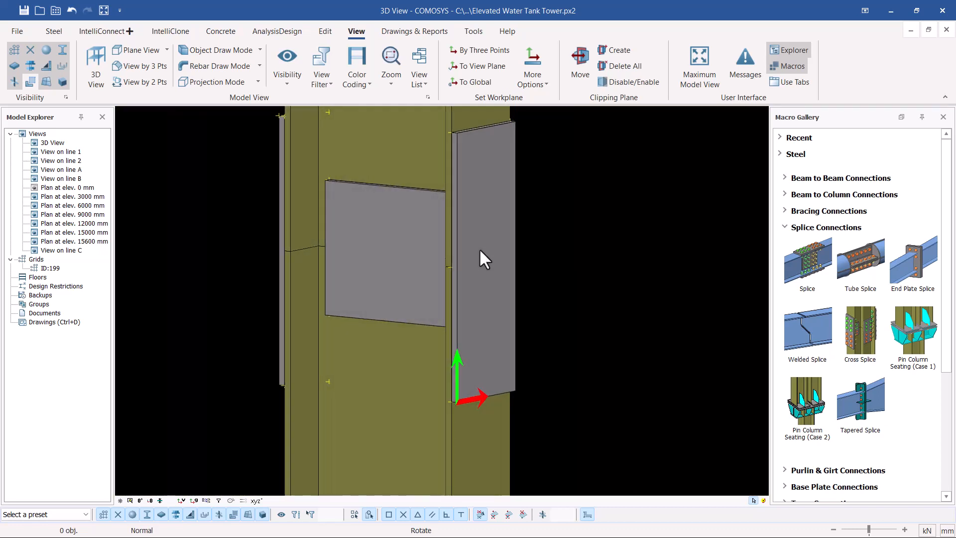